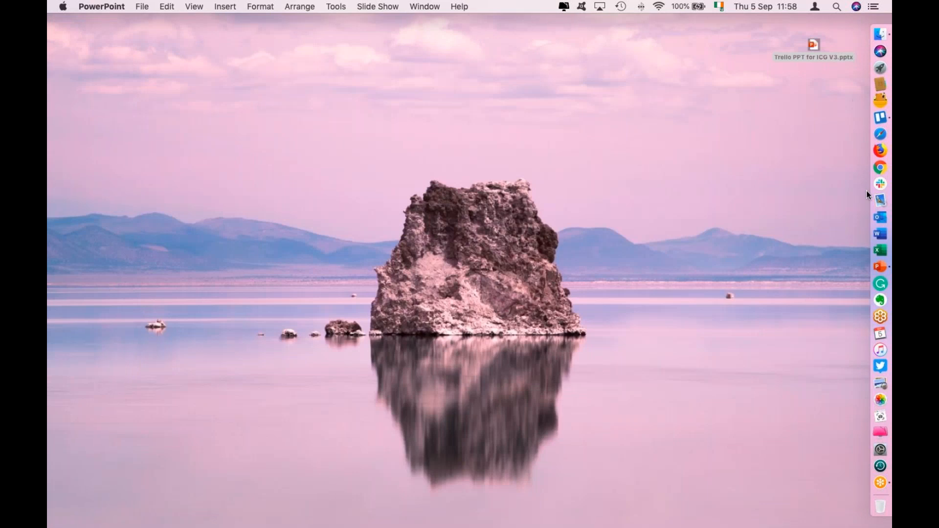
Switch to Trello and reposition its window on the desktop to show the Project Demo Board's lists
left_click(880, 117)
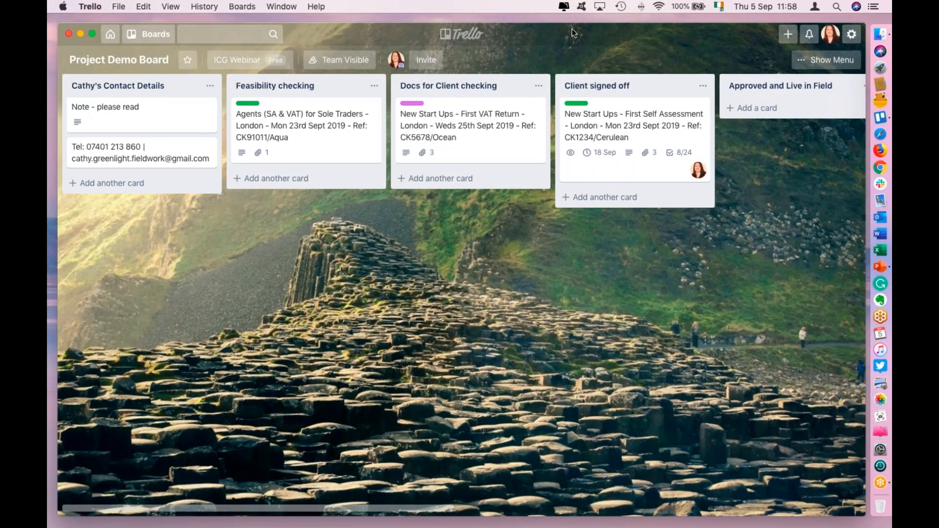
left_click_drag(571, 28, 570, 30)
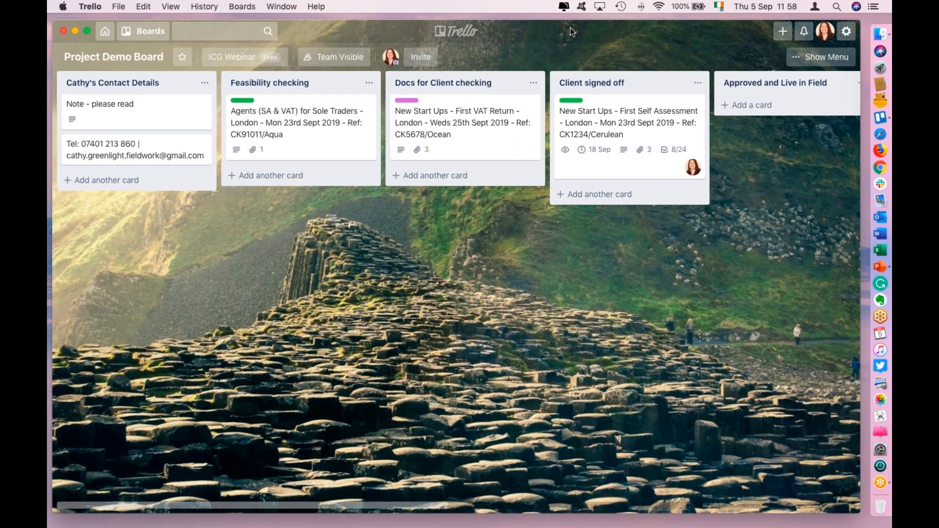
left_click_drag(570, 28, 568, 28)
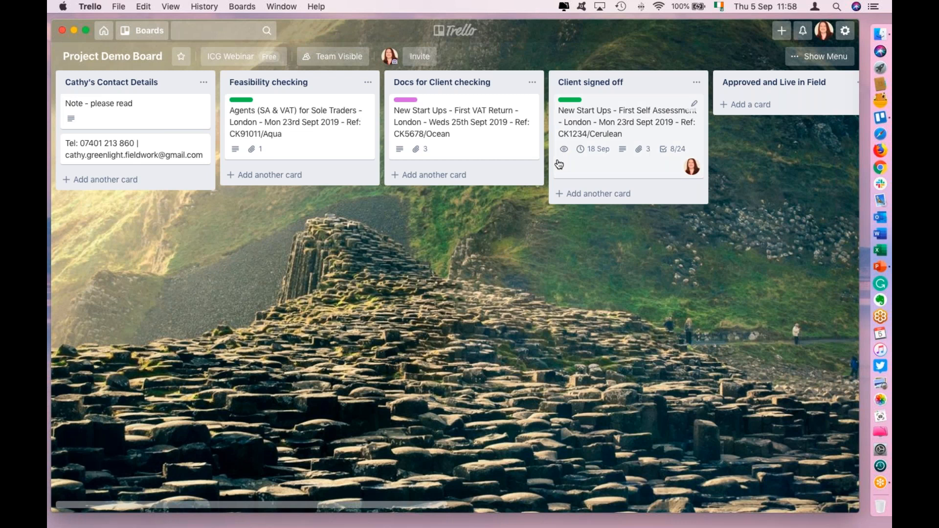
scroll(557, 163, "right", 10)
scroll(554, 161, "left", 8)
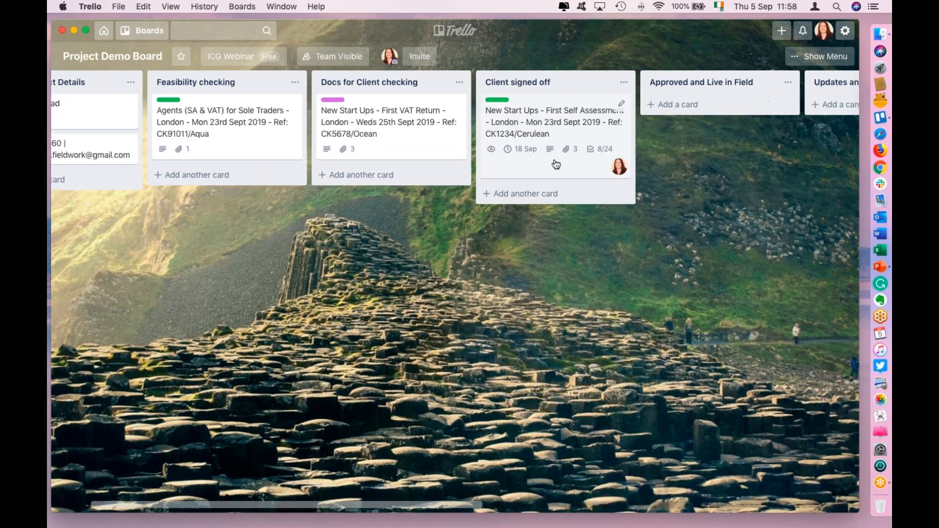
scroll(556, 164, "left", 3)
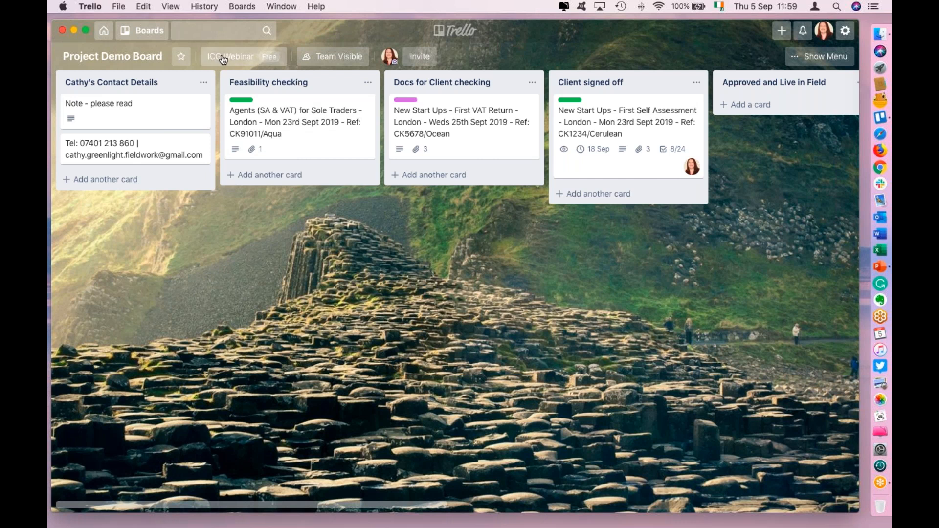
Review the board's visibility options and its member invitation form, closing both without changes
left_click(340, 58)
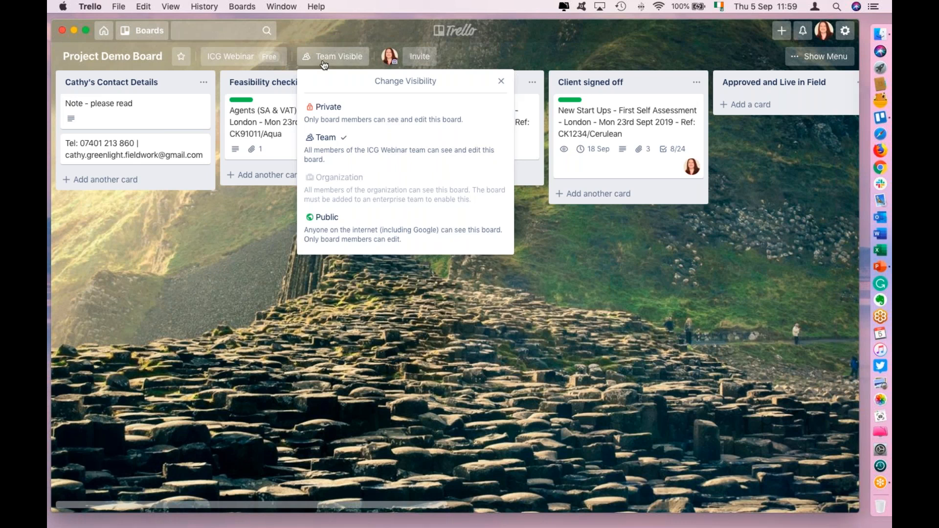
left_click(323, 59)
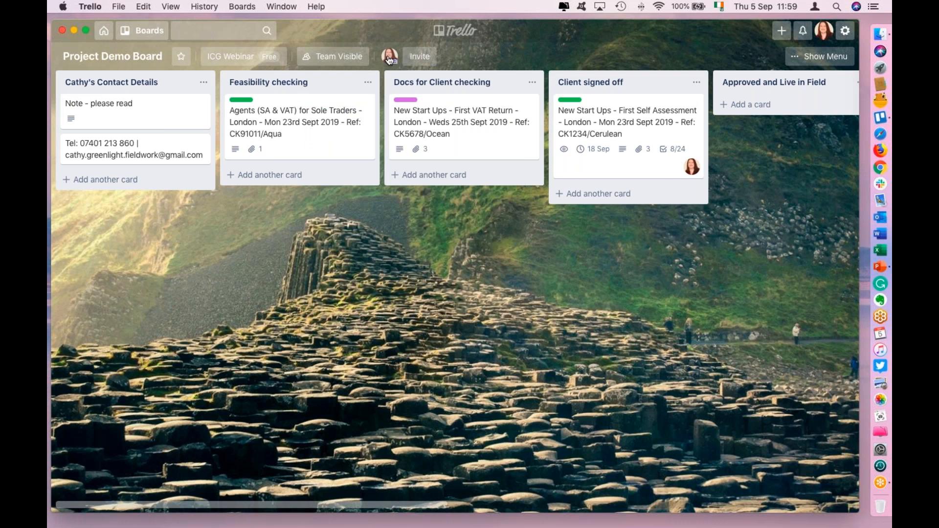
left_click(420, 58)
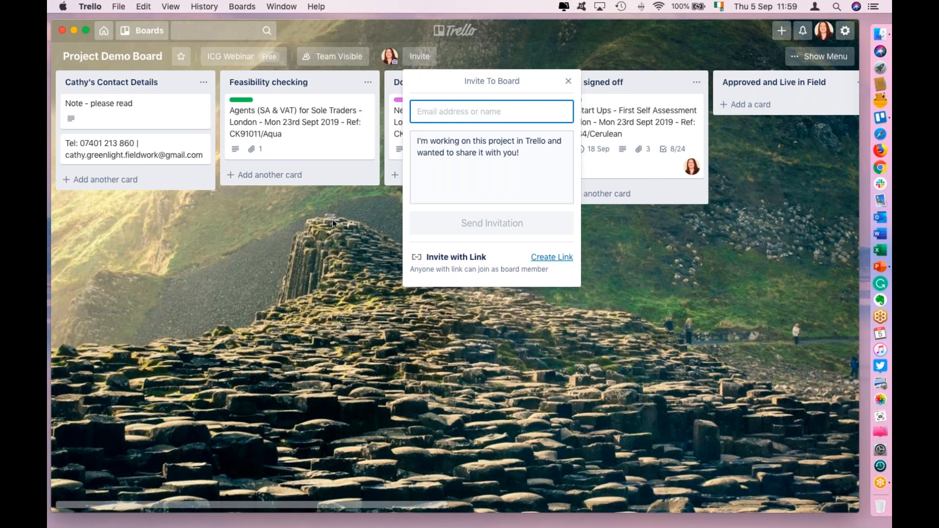
left_click(568, 82)
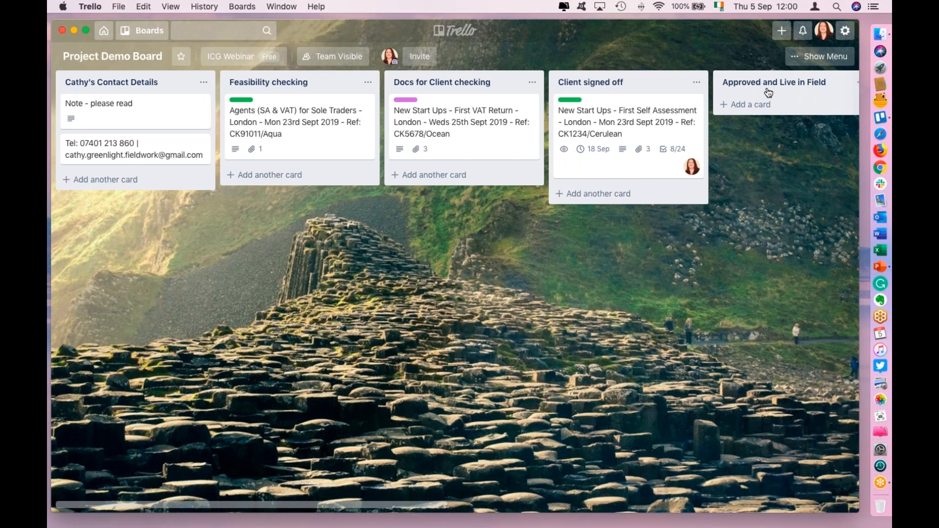
Examine the board's remaining lists through On Hold / Parked and the blank new-list entry, without adding a list
scroll(767, 91, "right", 10)
scroll(761, 85, "right", 3)
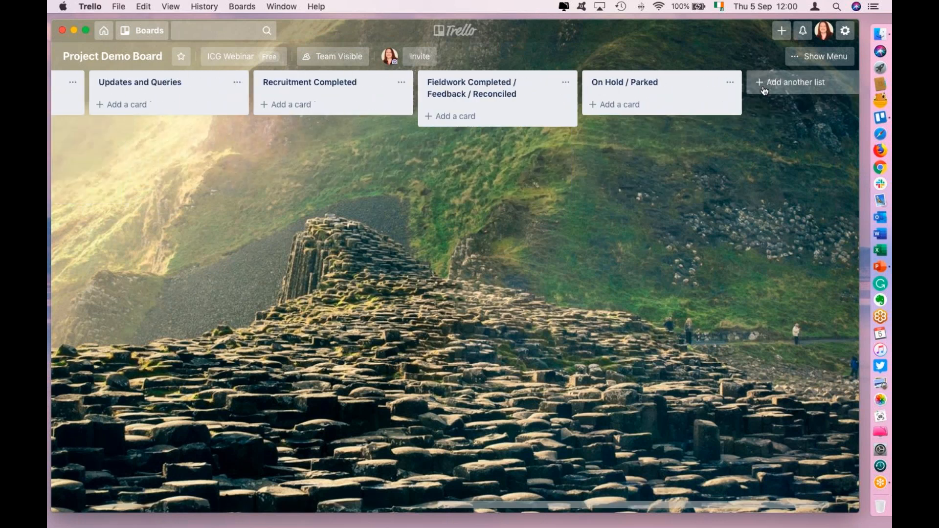
scroll(489, 117, "left", 5)
scroll(518, 110, "left", 10)
scroll(533, 108, "right", 15)
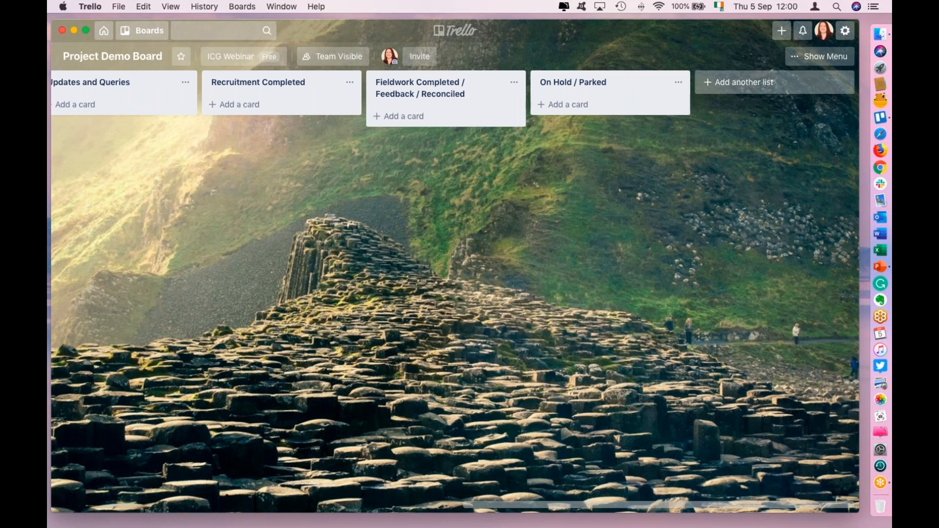
left_click(739, 84)
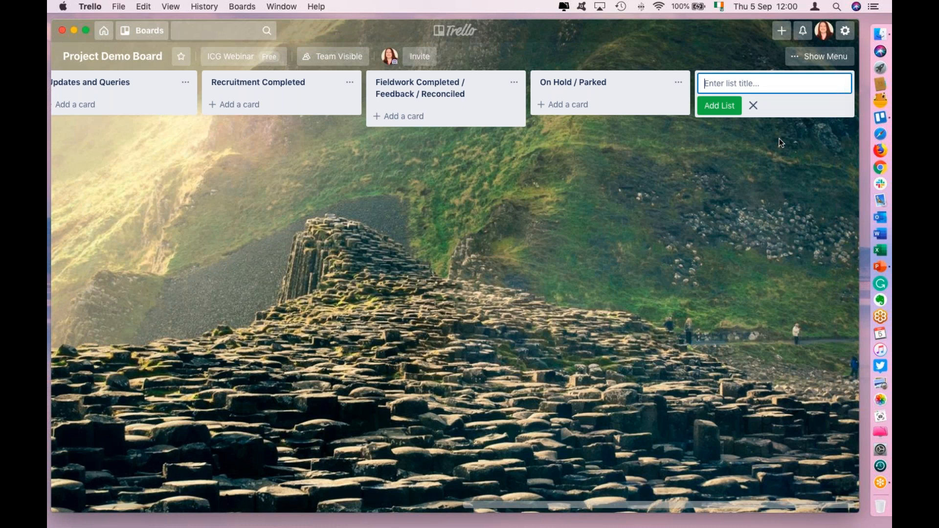
left_click(752, 105)
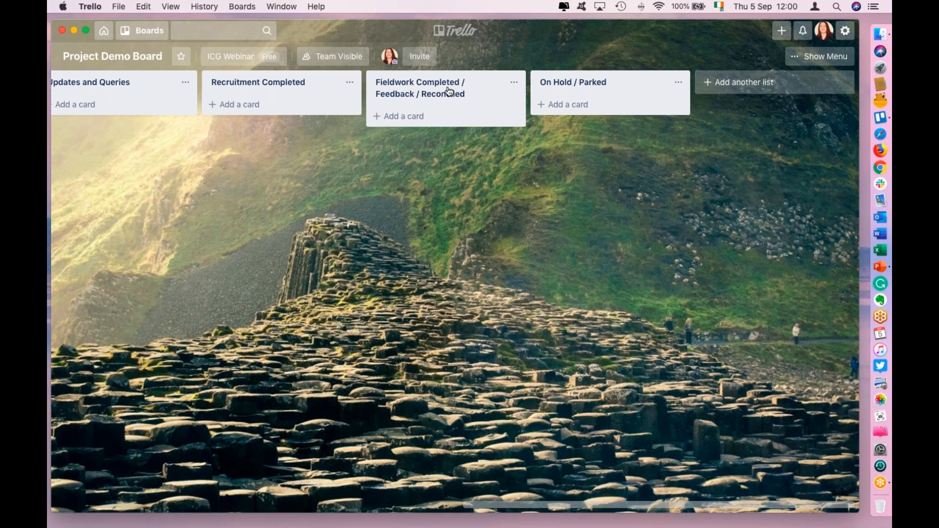
scroll(449, 92, "left", 3)
scroll(452, 93, "left", 10)
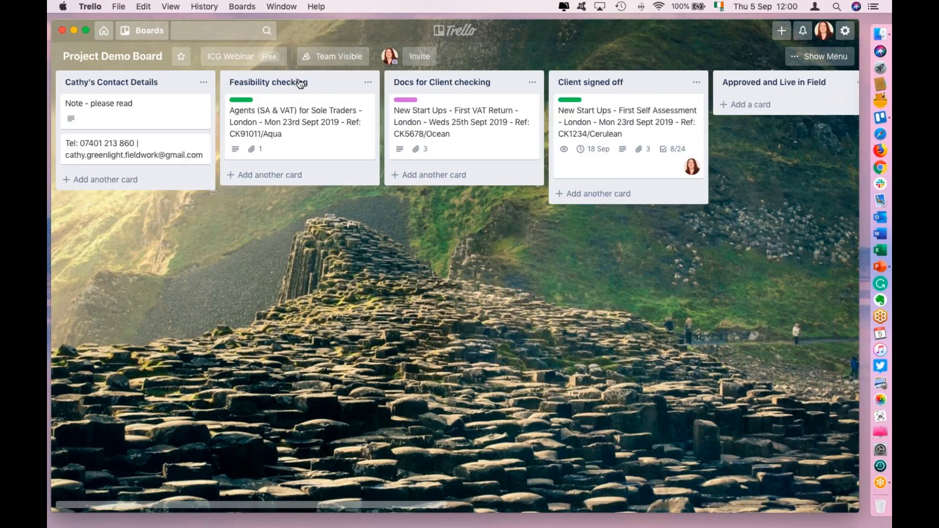
Star the Project Demo Board and remove the star again
mouse_move(320, 85)
left_mouse_down()
mouse_move(473, 81)
mouse_move(463, 122)
mouse_move(493, 85)
mouse_move(386, 128)
mouse_move(329, 88)
left_mouse_up()
left_click(182, 61)
left_click(181, 58)
Review the coloured labels defined for the board, then return to the additional board options
left_click(824, 58)
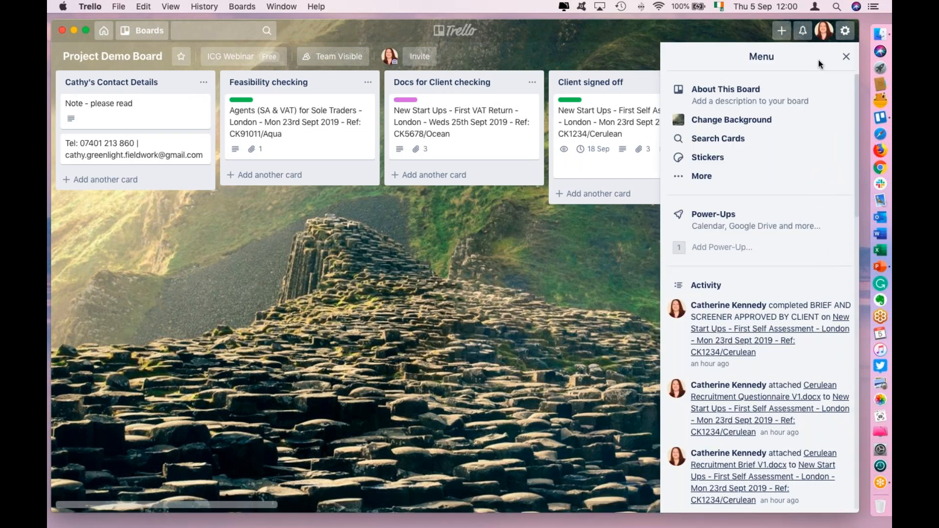
left_click(702, 177)
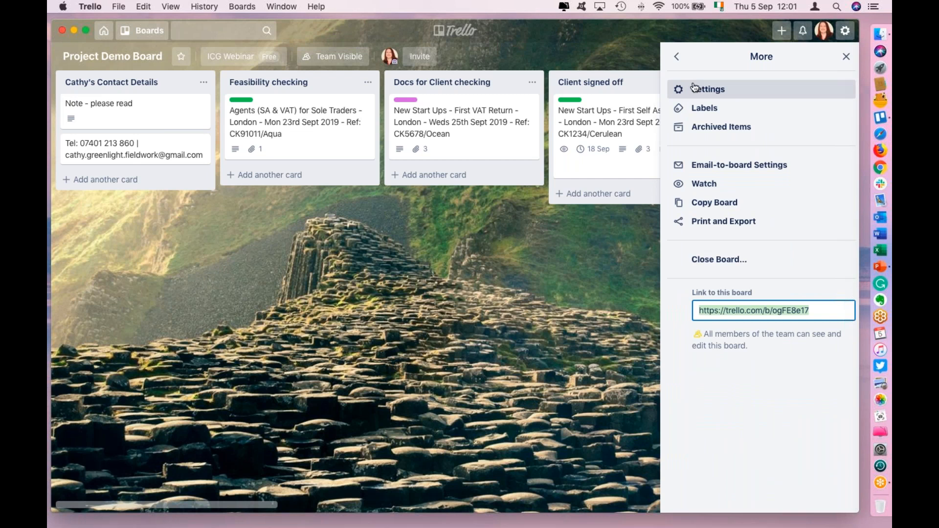
left_click(704, 108)
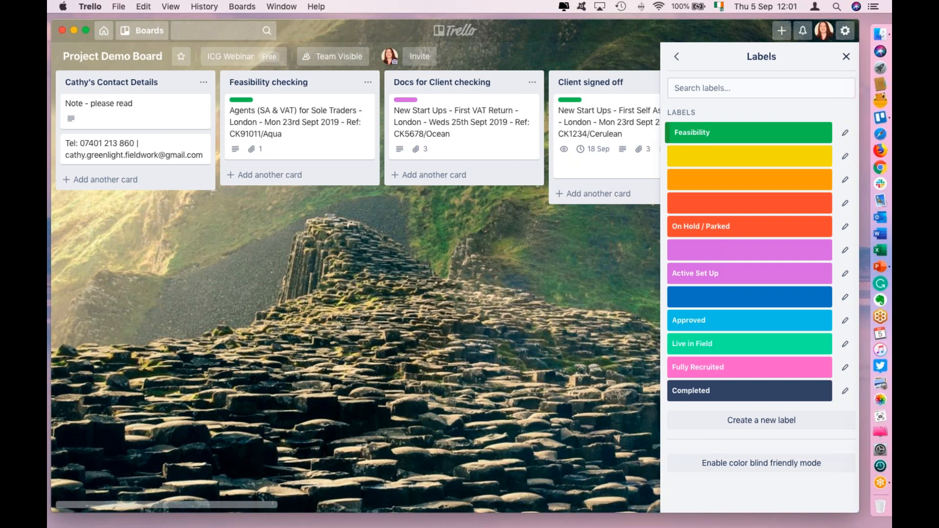
left_click(677, 58)
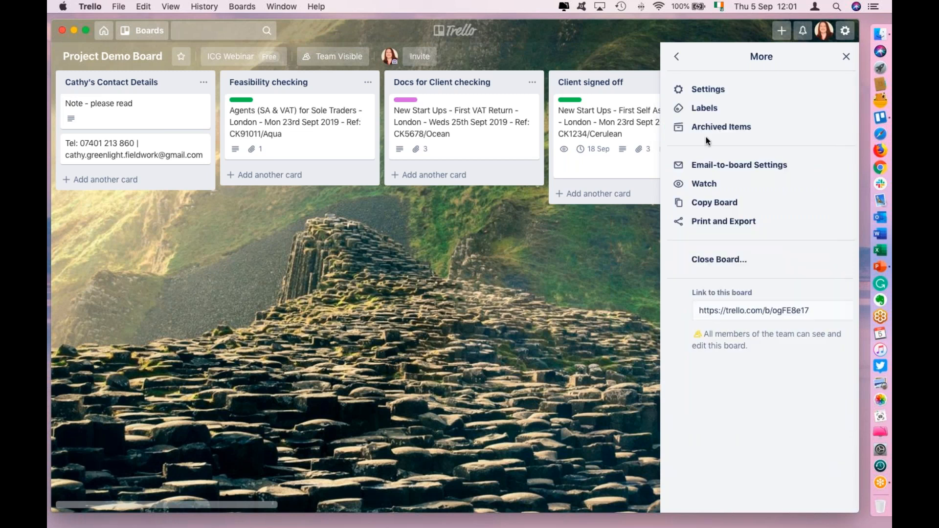
Permanently delete the archived email contact card from the board's archive
left_click(714, 129)
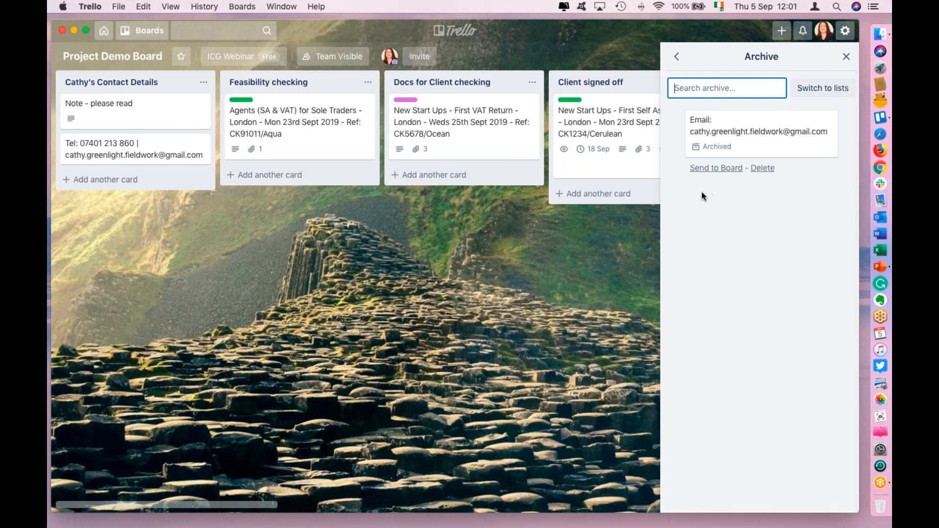
left_click(761, 168)
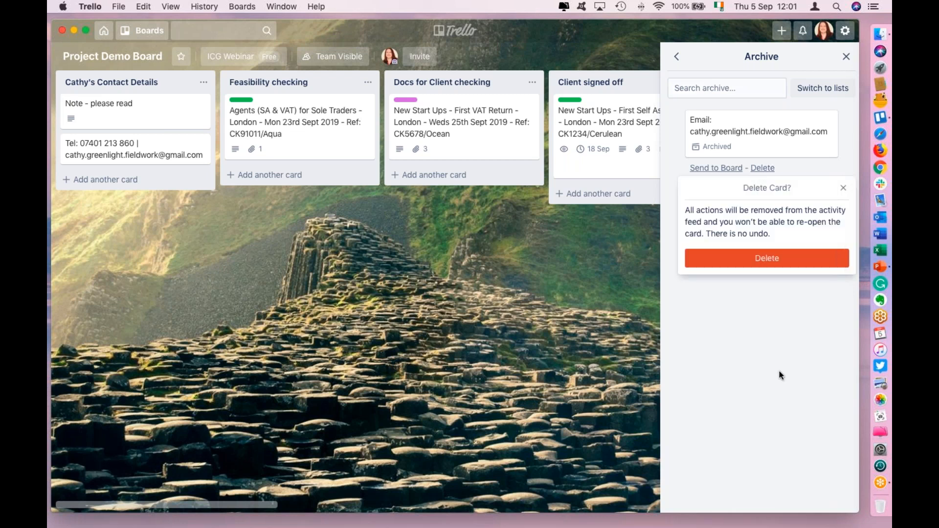
left_click(766, 258)
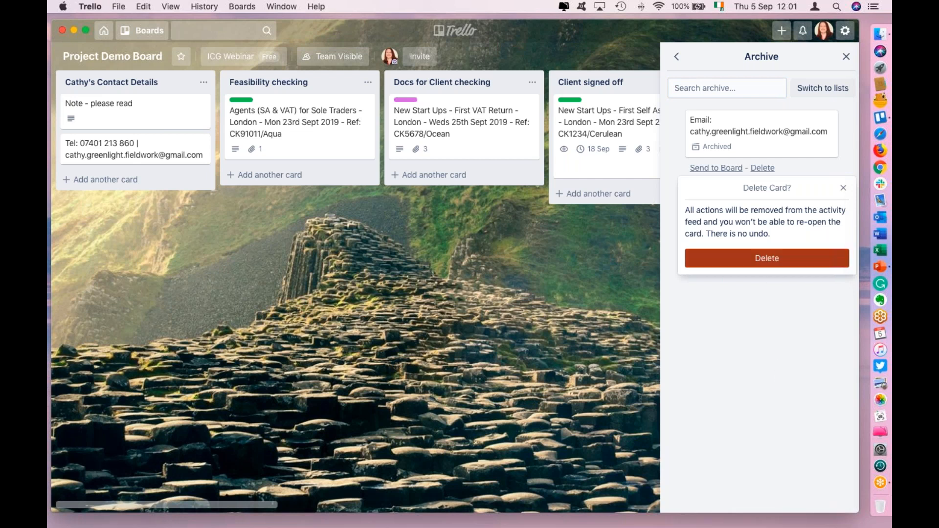
left_click(676, 59)
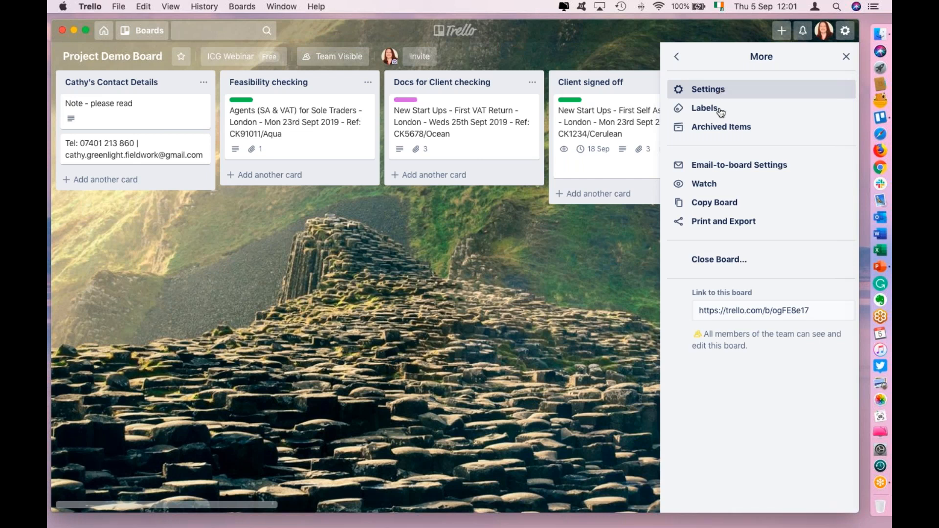
Review the board's settings for adding cards via email, then return to the main board options
left_click(746, 166)
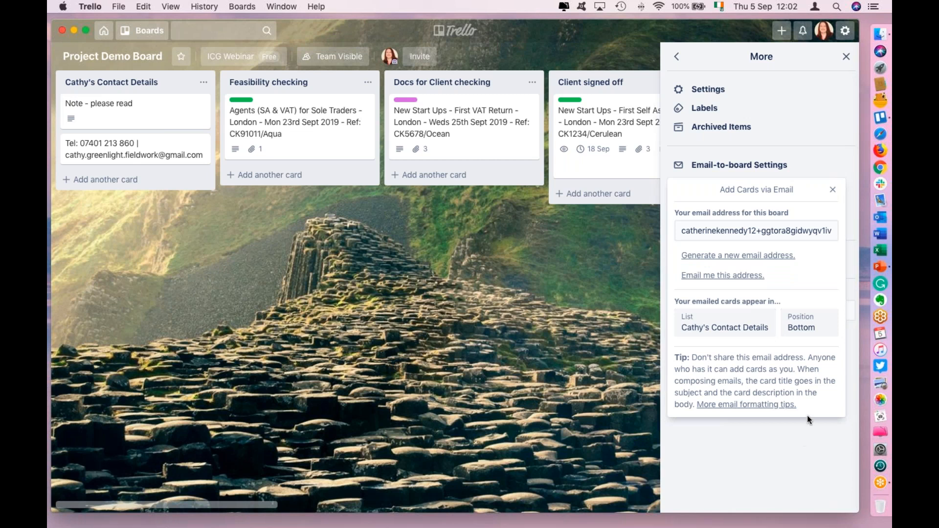
left_click(833, 189)
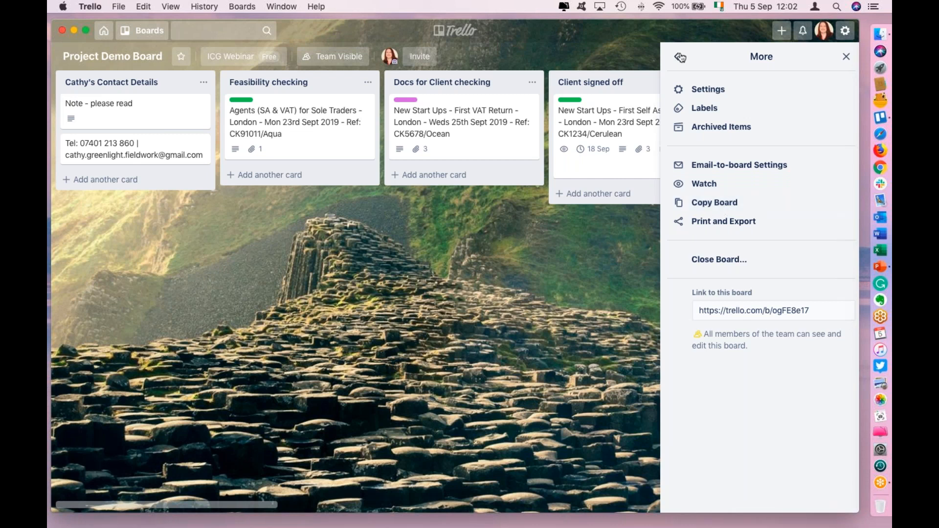
left_click(679, 57)
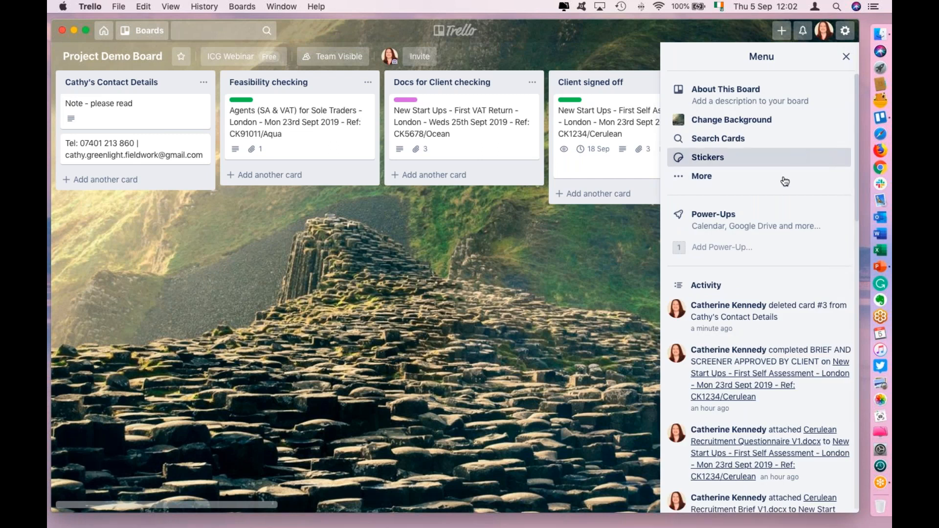
Examine the board's activity history from the latest to the earliest entries and close the board menu
scroll(766, 325, "down", 10)
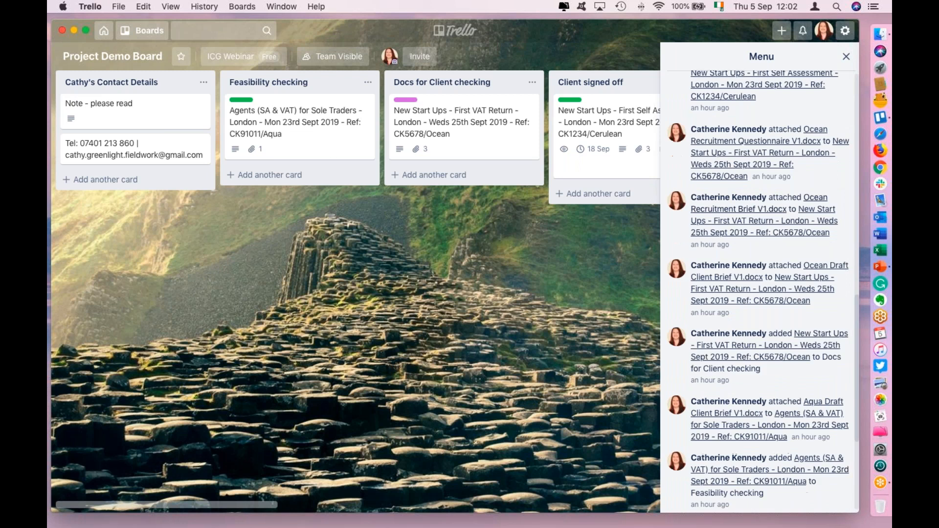
scroll(765, 325, "up", 15)
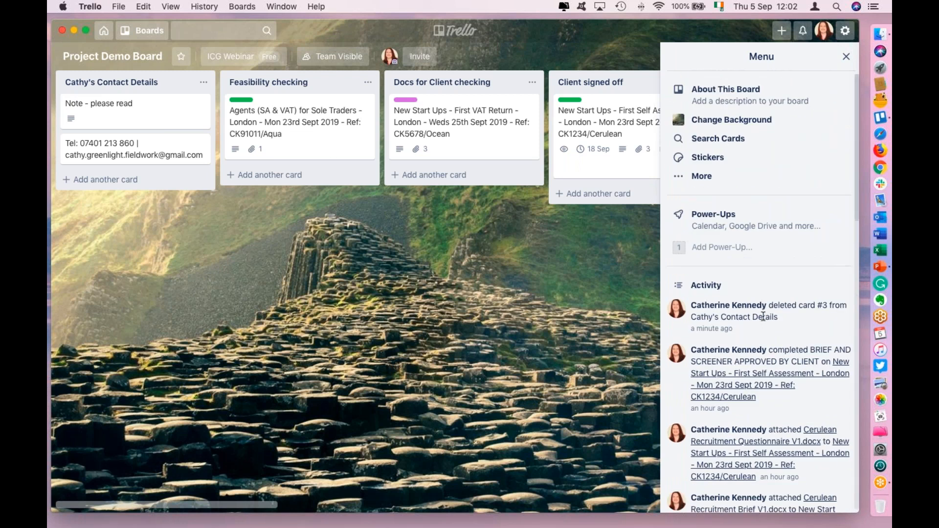
scroll(758, 413, "down", 4)
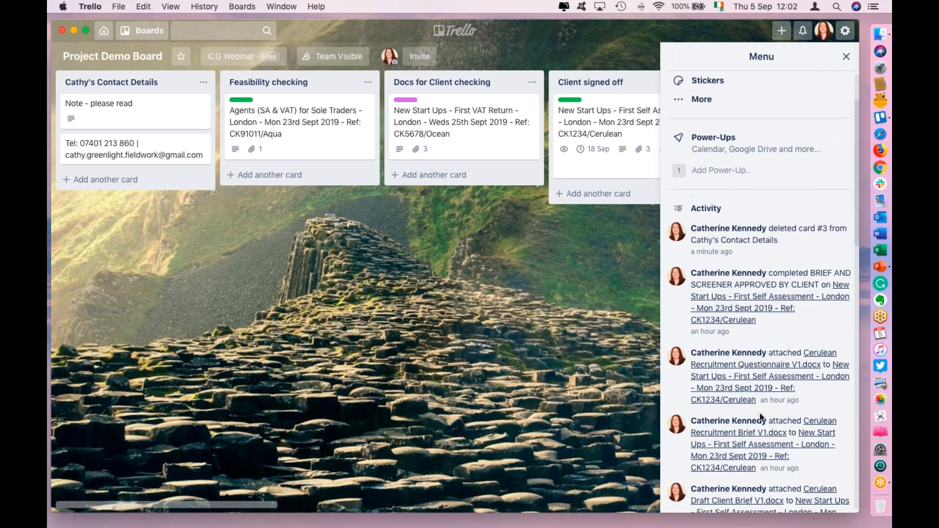
scroll(759, 412, "down", 20)
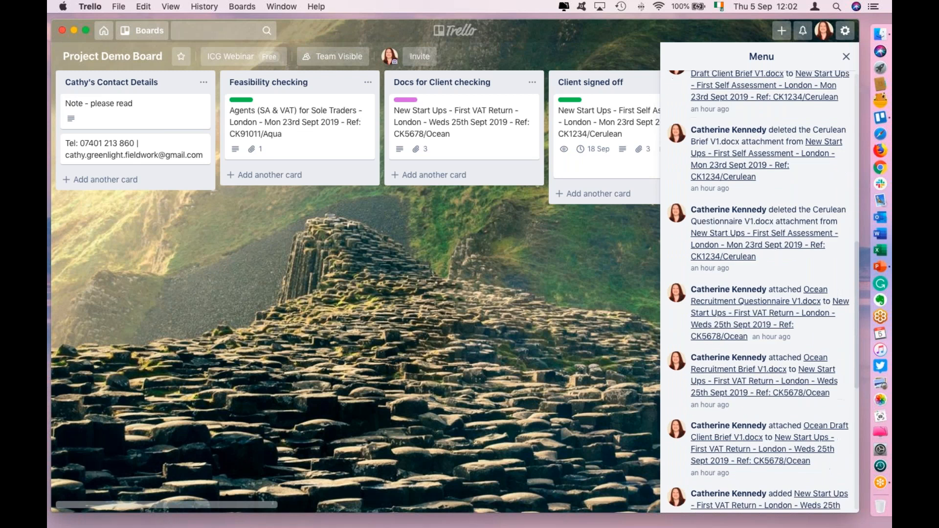
scroll(759, 413, "down", 3)
scroll(759, 412, "up", 12)
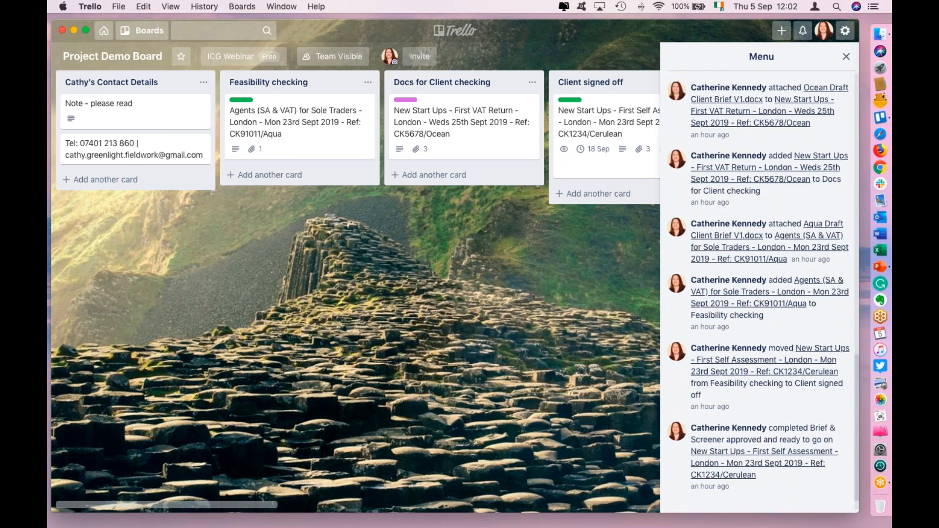
scroll(761, 417, "up", 10)
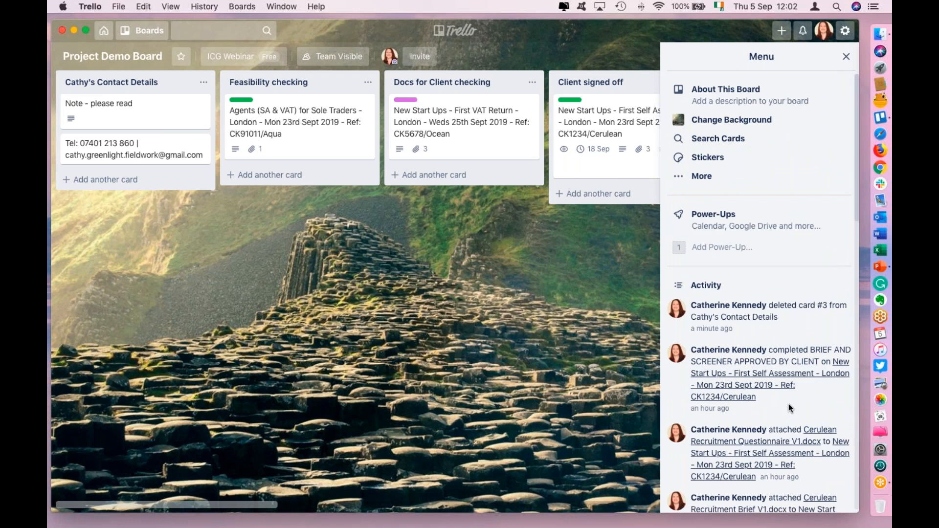
left_click(846, 58)
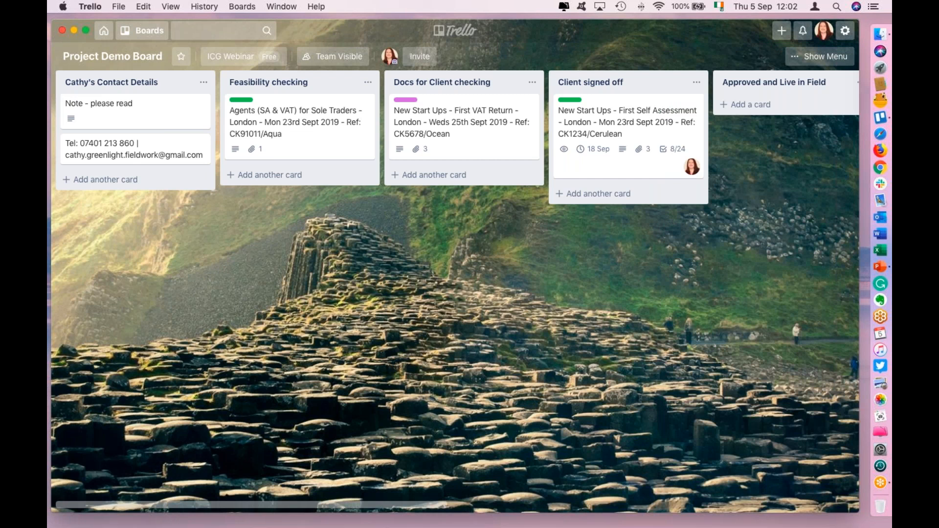
Check the account notifications, showing all of them and filtering back to unread only
left_click(803, 31)
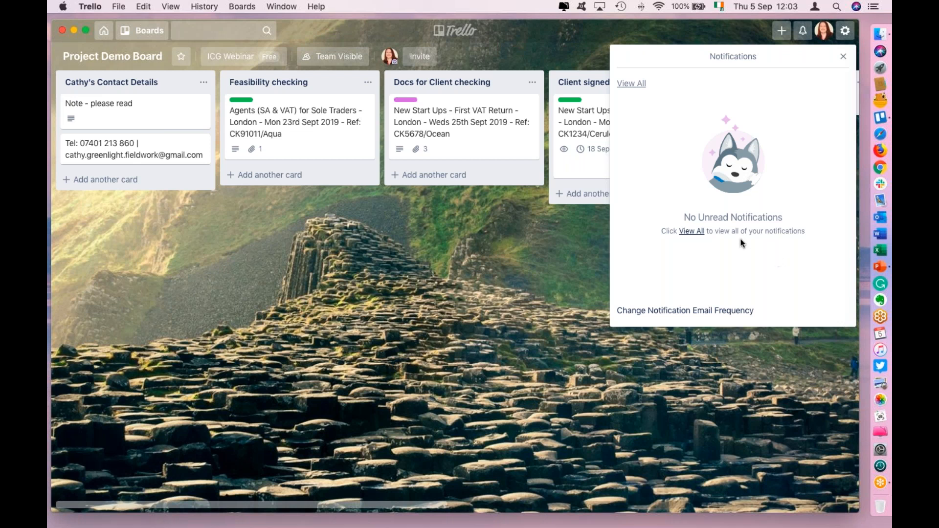
left_click(691, 231)
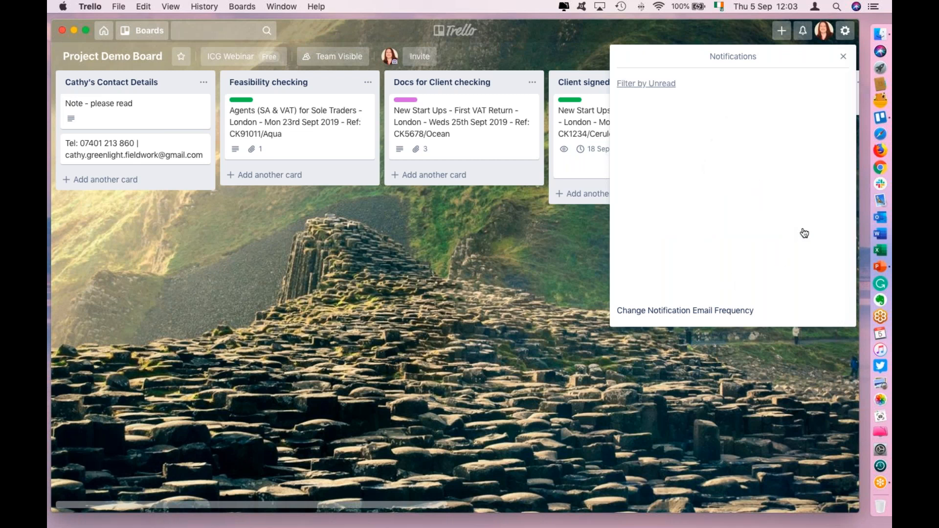
left_click(670, 85)
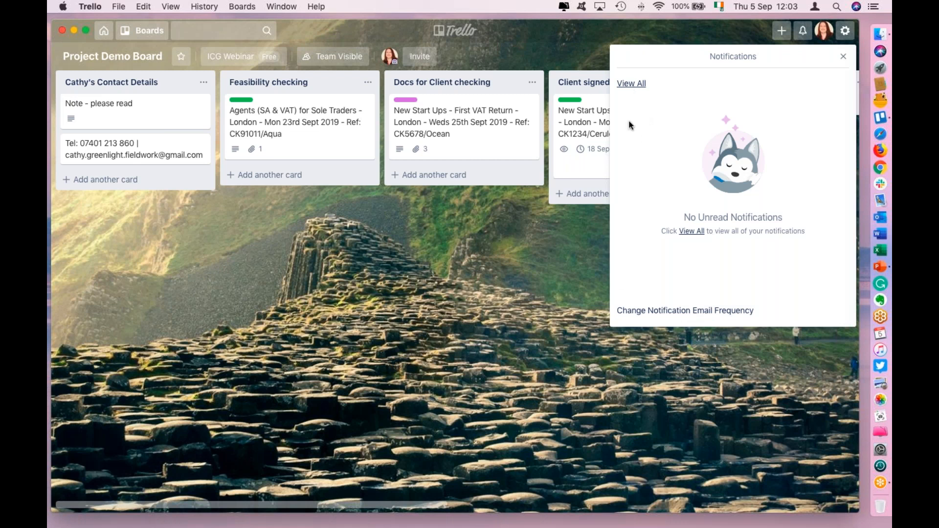
Close the notifications, open the Agents (SA & VAT) card in Feasibility checking and review its label options
left_click(843, 56)
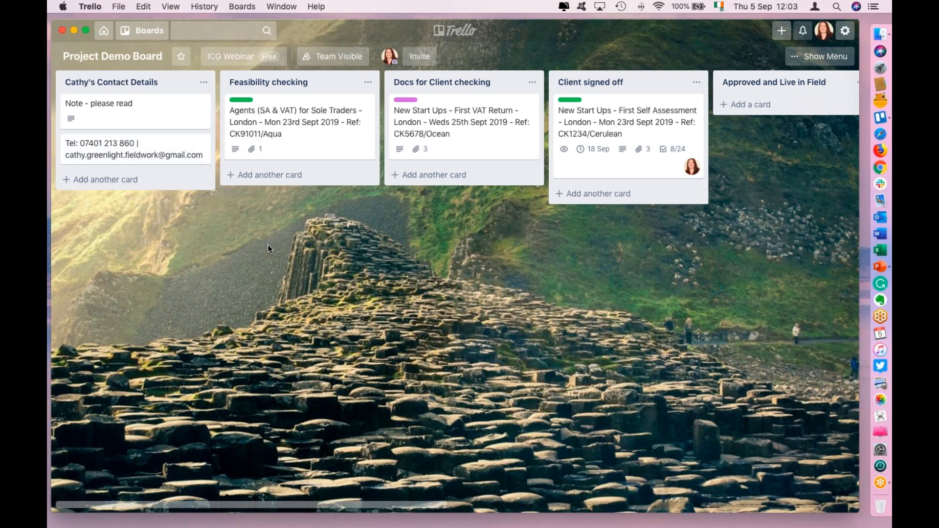
scroll(268, 244, "right", 5)
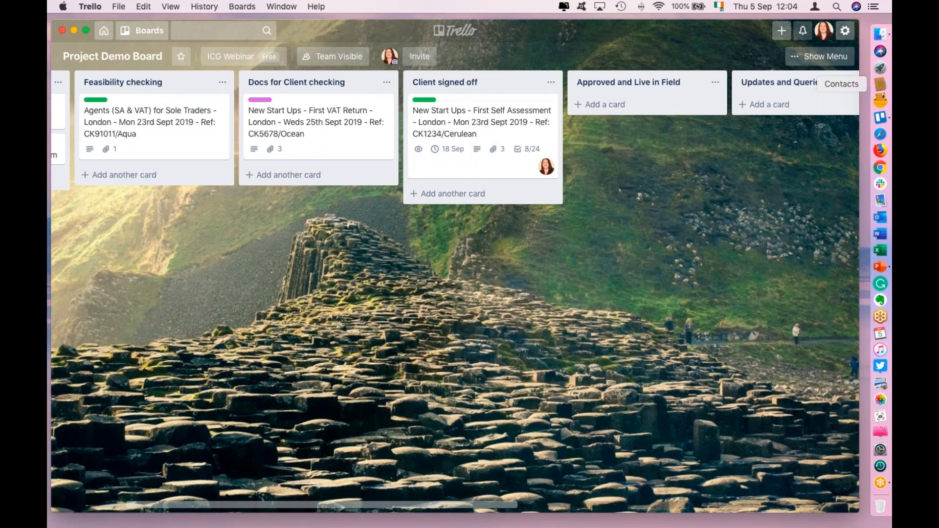
left_click(147, 83)
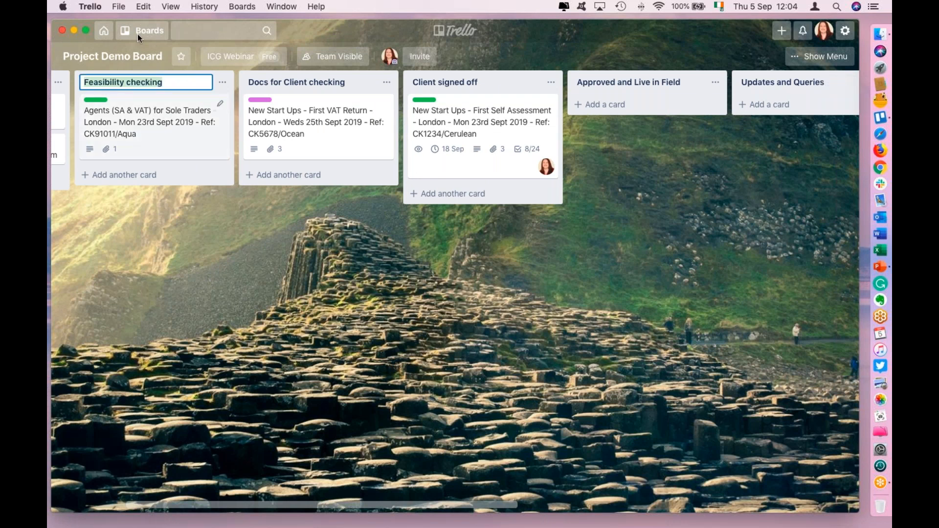
left_click(153, 119)
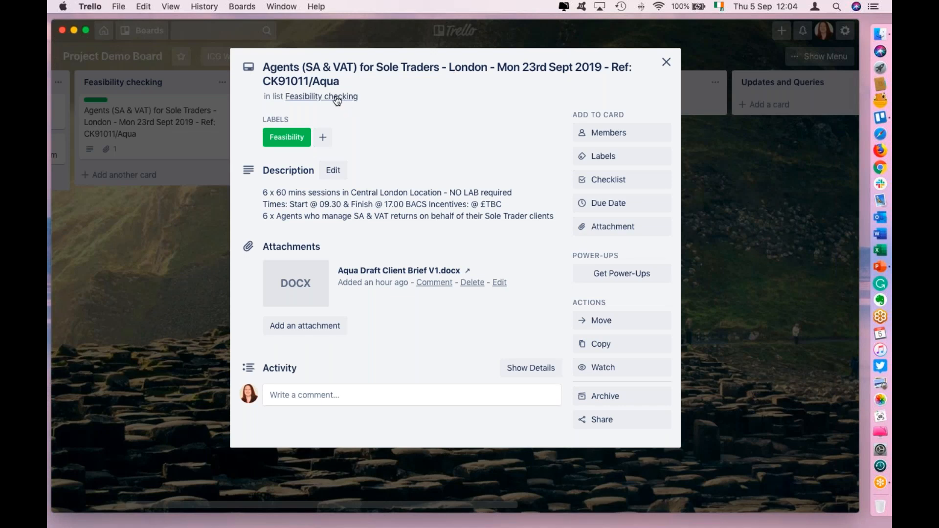
left_click(608, 157)
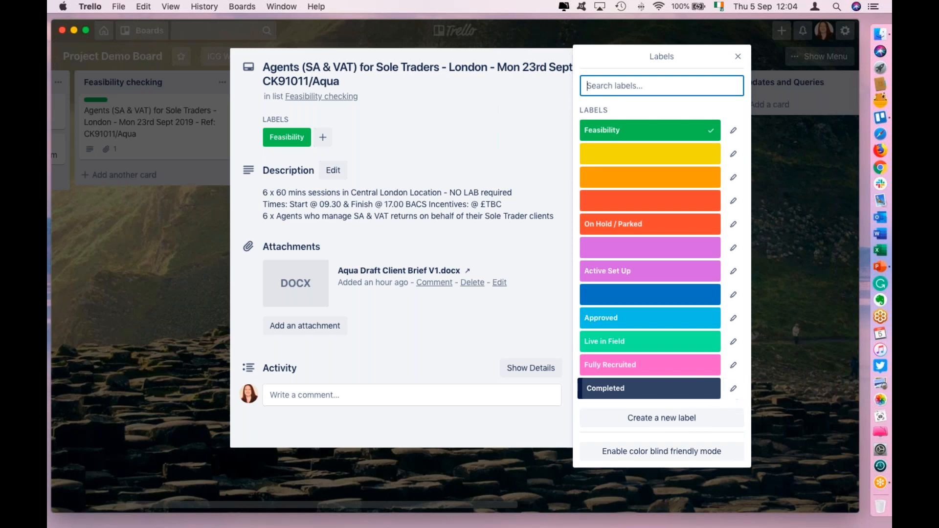
left_click(738, 58)
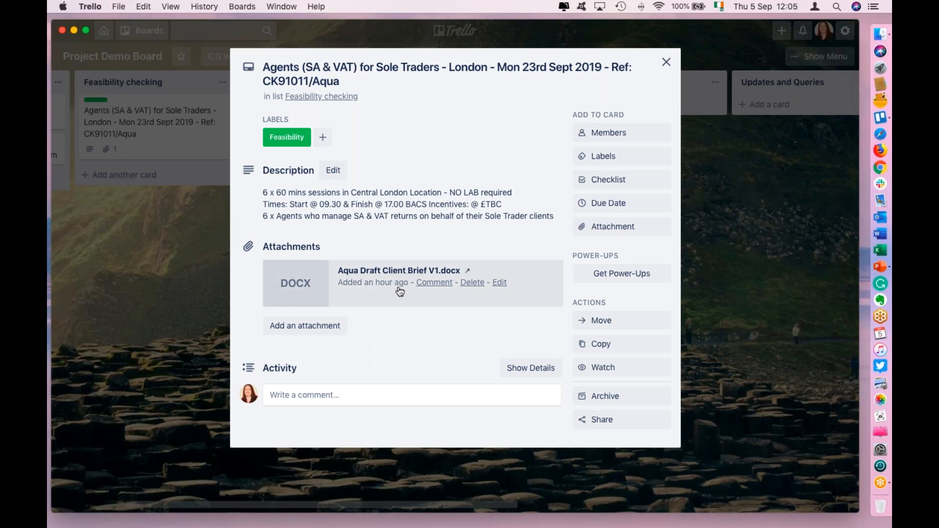
Post the comment "call client" on the Agents (SA & VAT) card, then reopen the comment for editing and save it
left_click(304, 391)
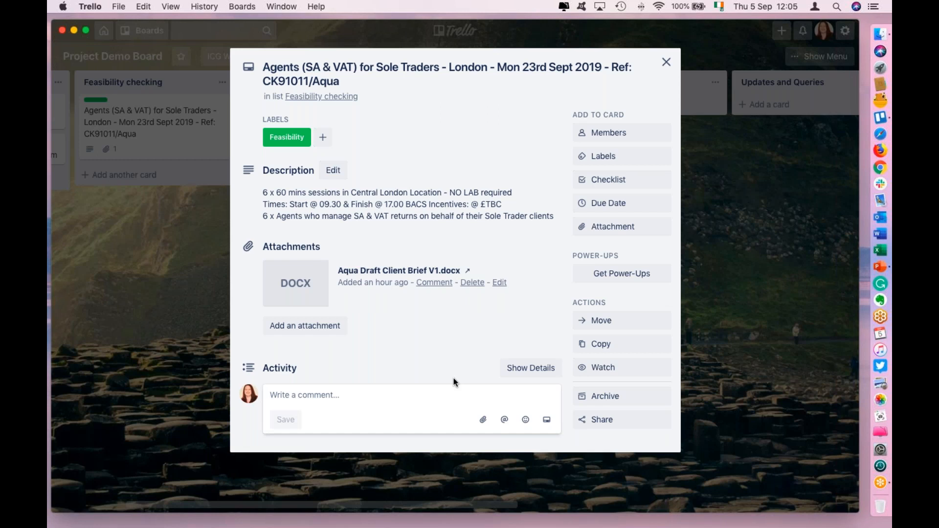
type("Mk")
type("ake")
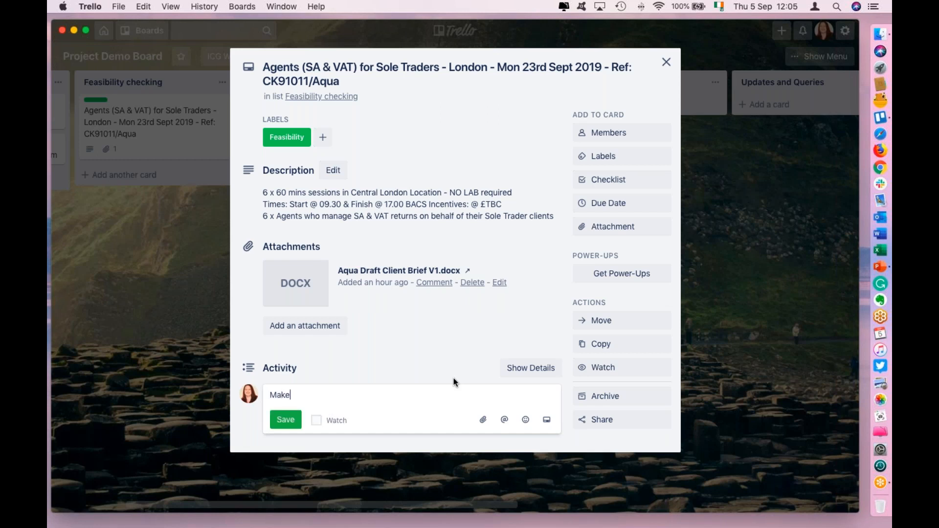
key("BackSpace")
key("BackSpace")
key("BackSpace")
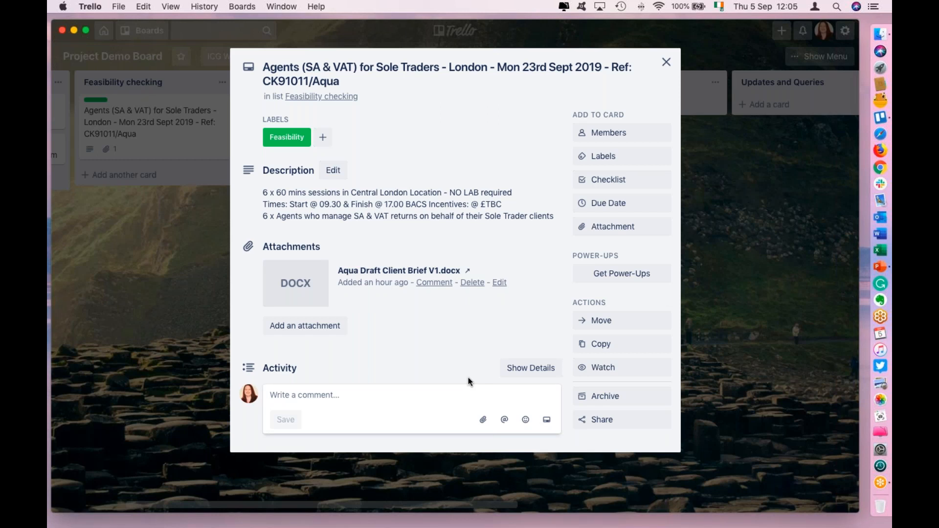
type("call cleint")
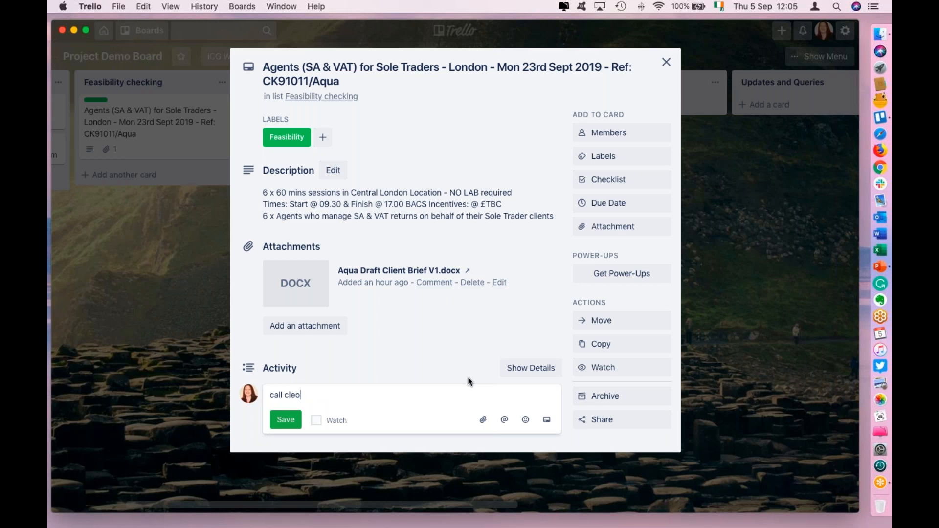
type("ient")
left_click(280, 422)
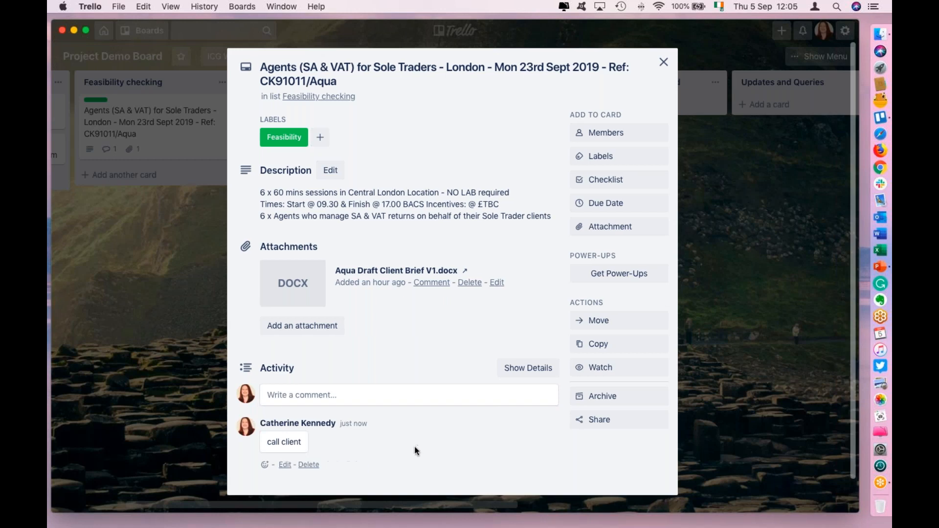
left_click(285, 466)
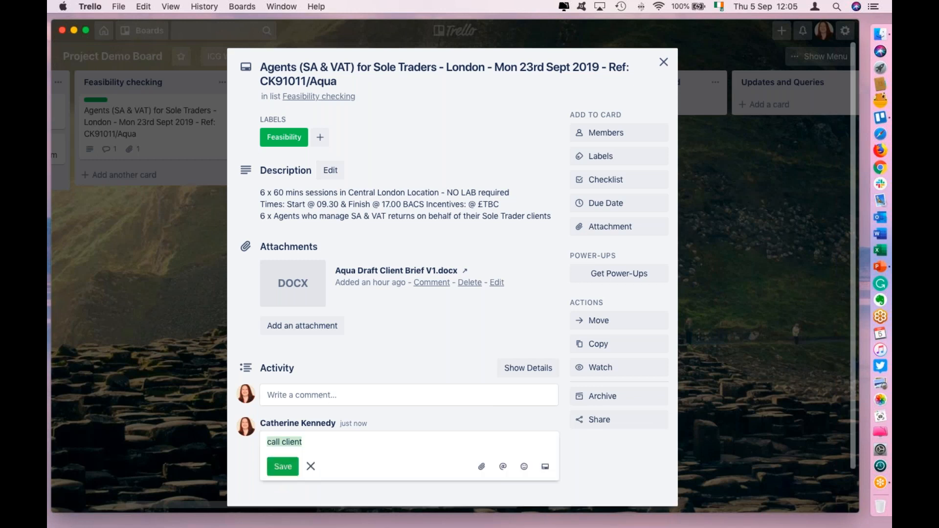
left_click(292, 468)
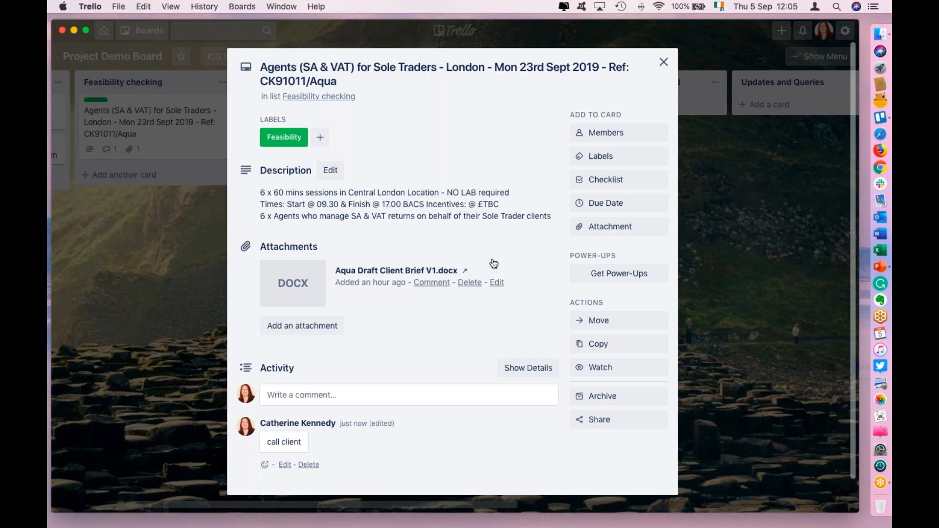
Set the Agents (SA & VAT) card's due date to 19/9/2019 at 12:00 with a reminder 1 day before
left_click(611, 204)
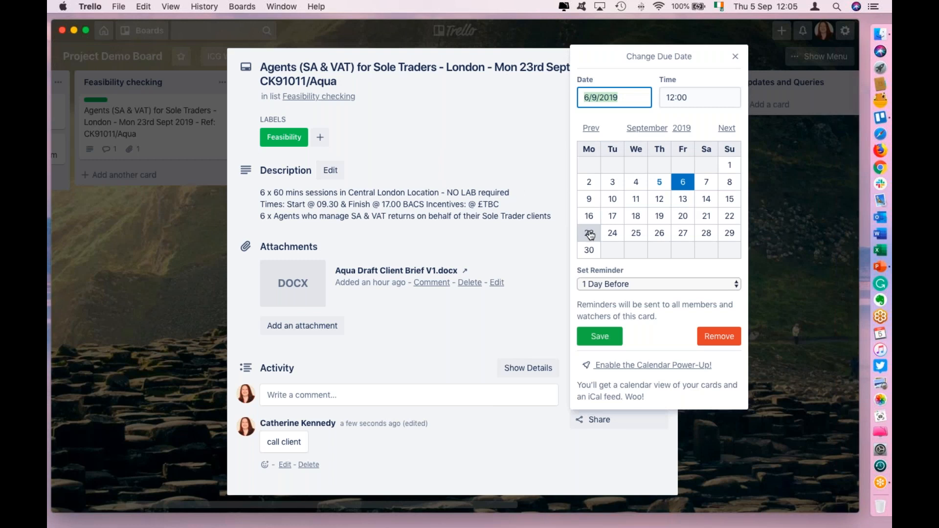
left_click(659, 219)
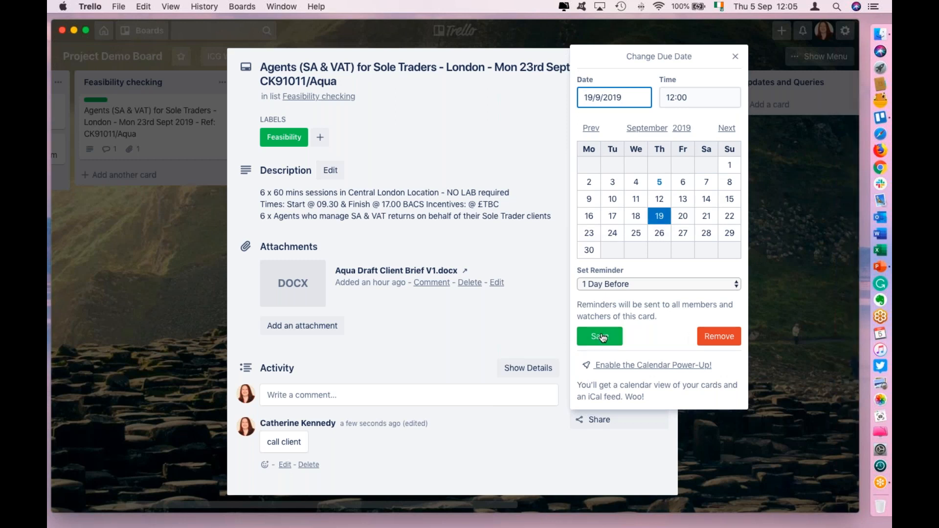
left_click(737, 286)
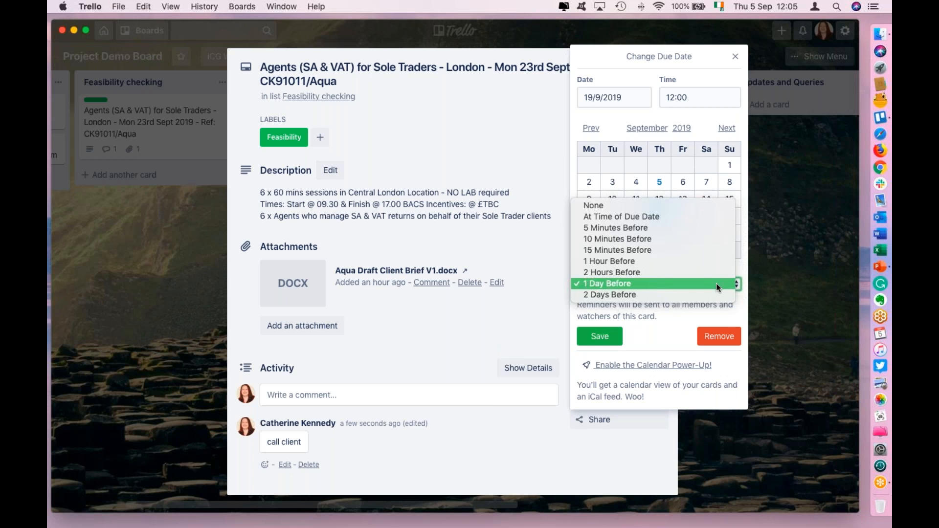
left_click(716, 283)
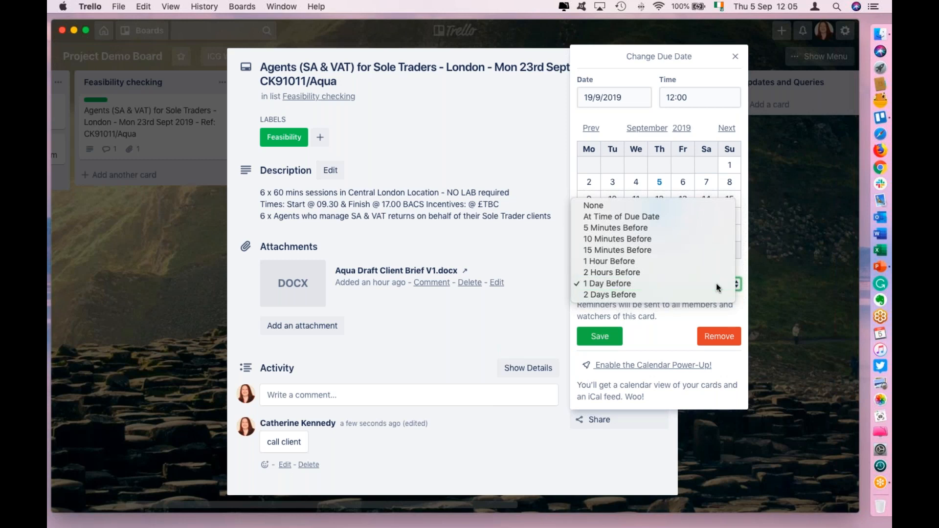
left_click(599, 337)
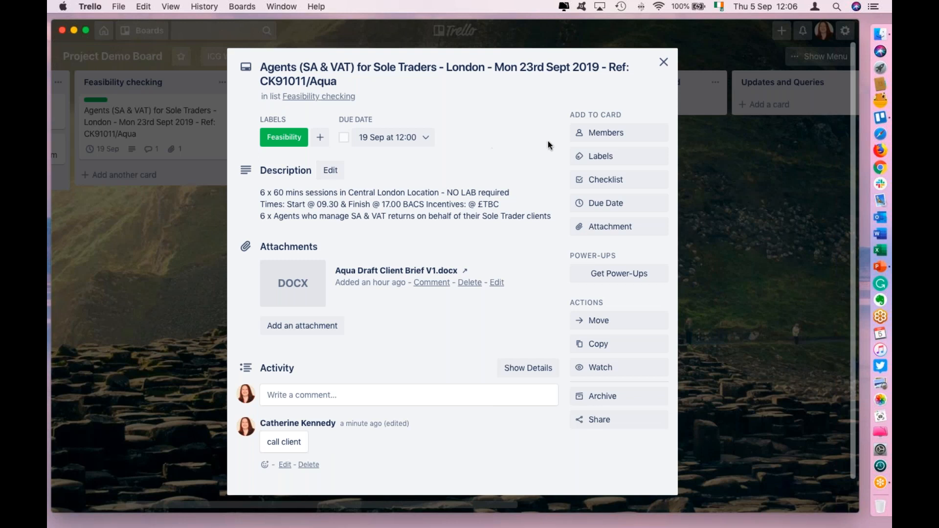
Review the card's attachment sources without attaching anything, then start watching the card and close it
left_click(600, 227)
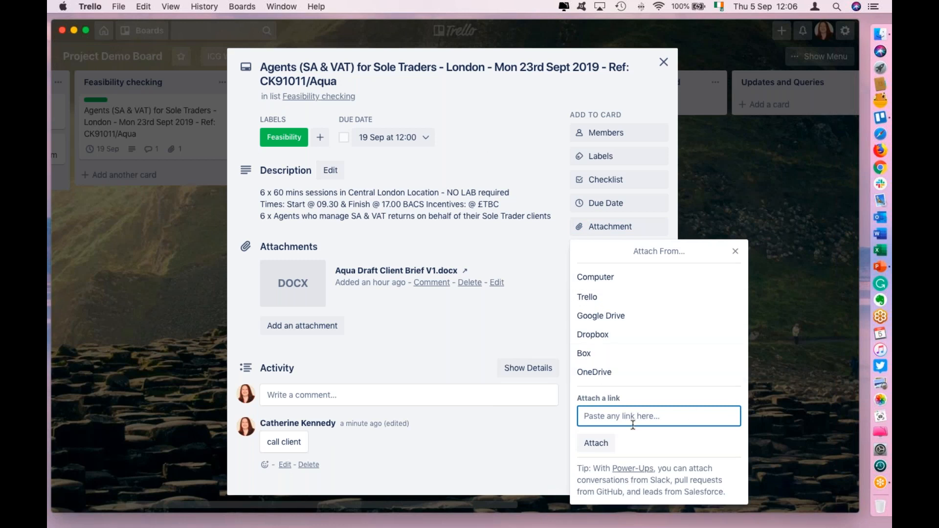
left_click(734, 254)
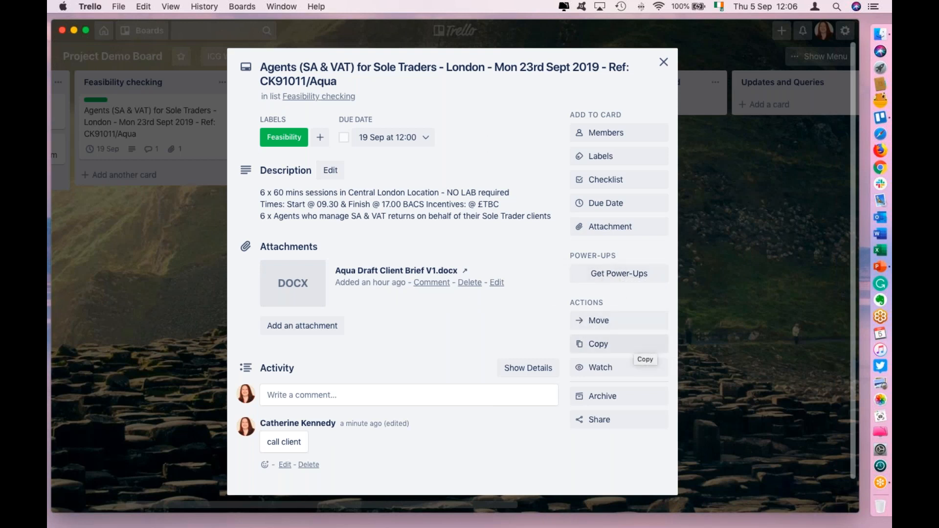
left_click(597, 368)
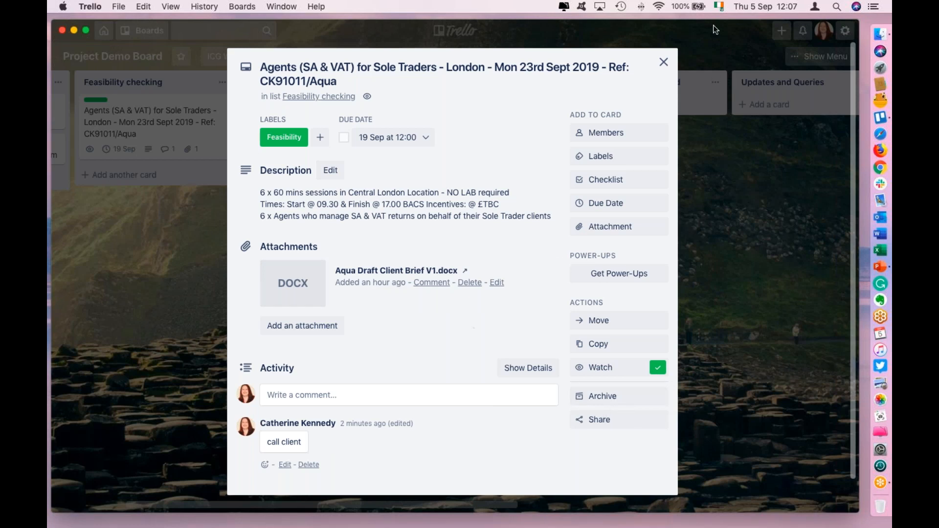
left_click(664, 63)
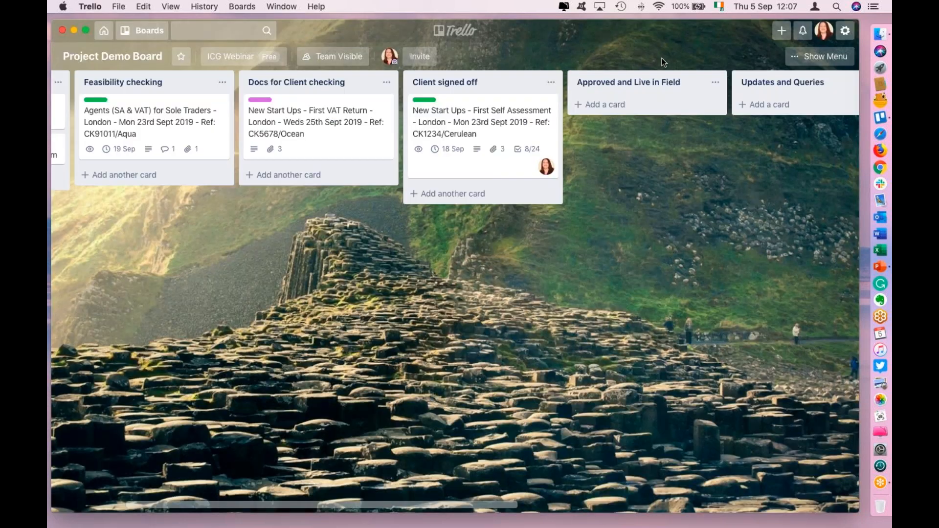
Open the First VAT Return card in Docs for Client checking and set its due date to 23/9/2019 at 12:00, reminder 1 day before
left_click(333, 148)
scroll(333, 148, "down", 2)
scroll(415, 199, "up", 3)
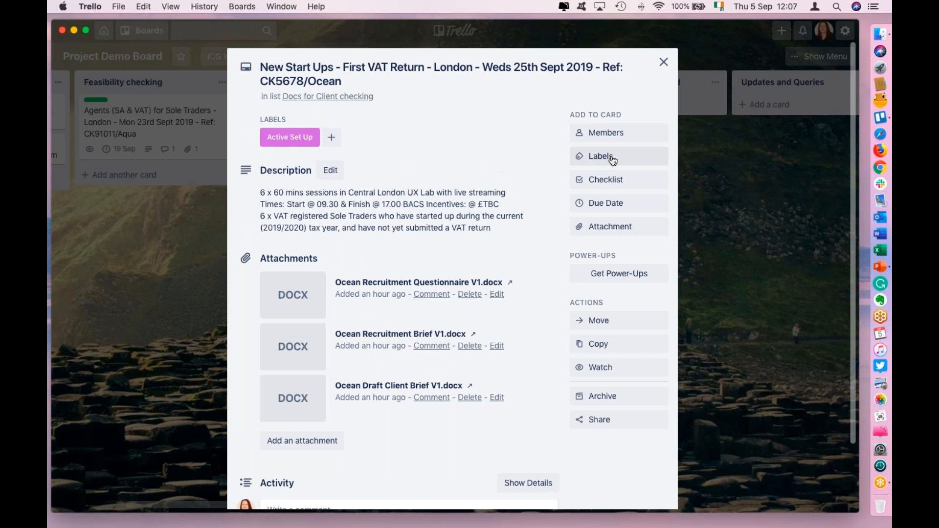
left_click(618, 202)
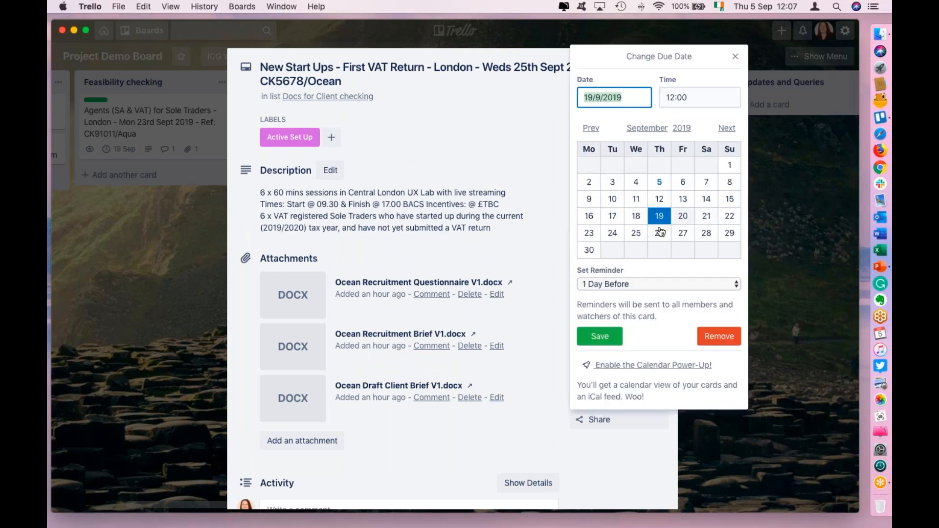
left_click(590, 234)
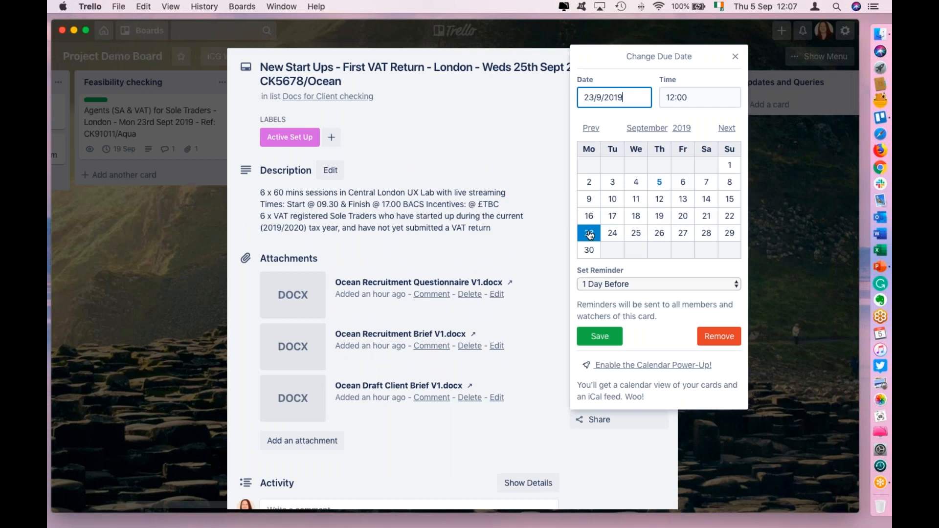
left_click(600, 337)
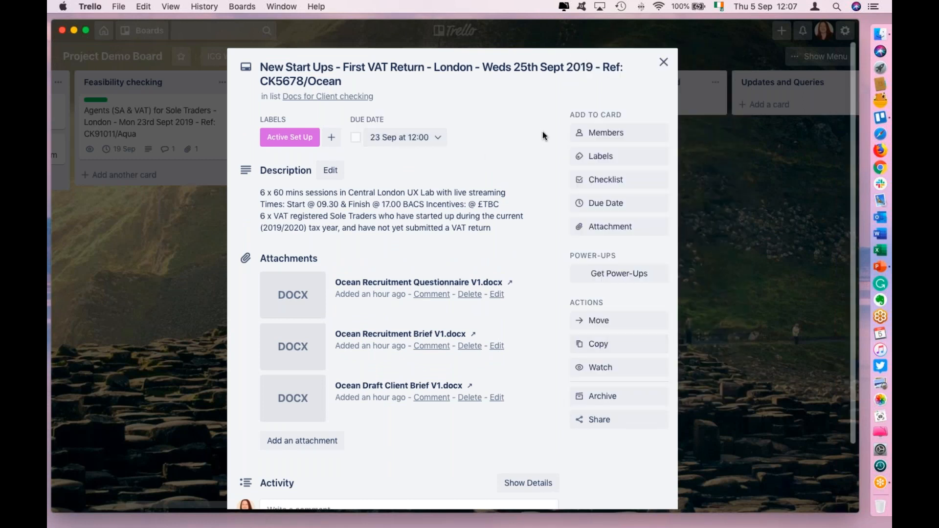
Start watching the First VAT Return card, look over its contents and close it
left_click(597, 367)
scroll(449, 443, "down", 3)
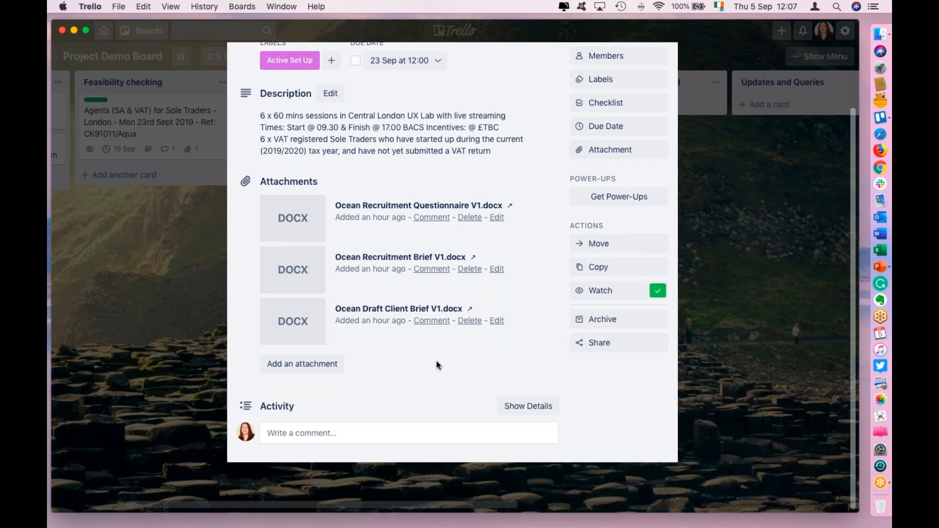
scroll(435, 365, "up", 3)
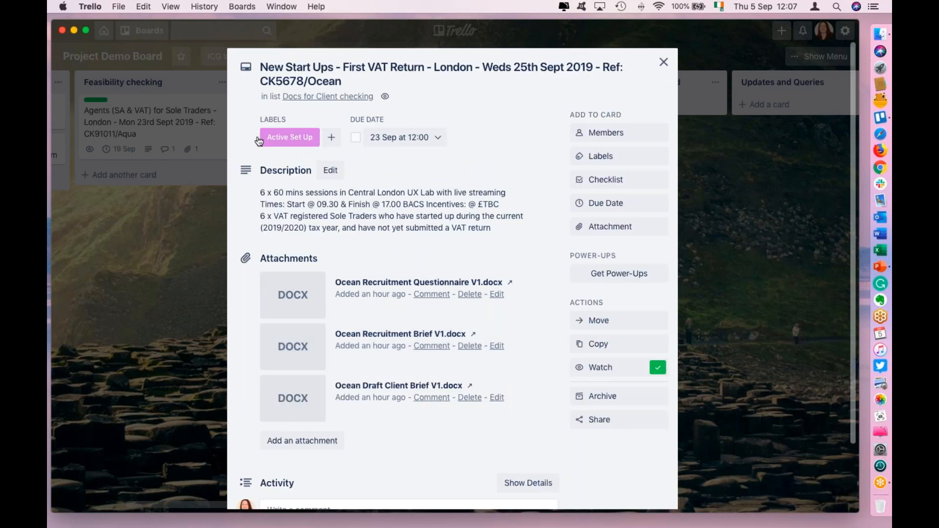
left_click(664, 62)
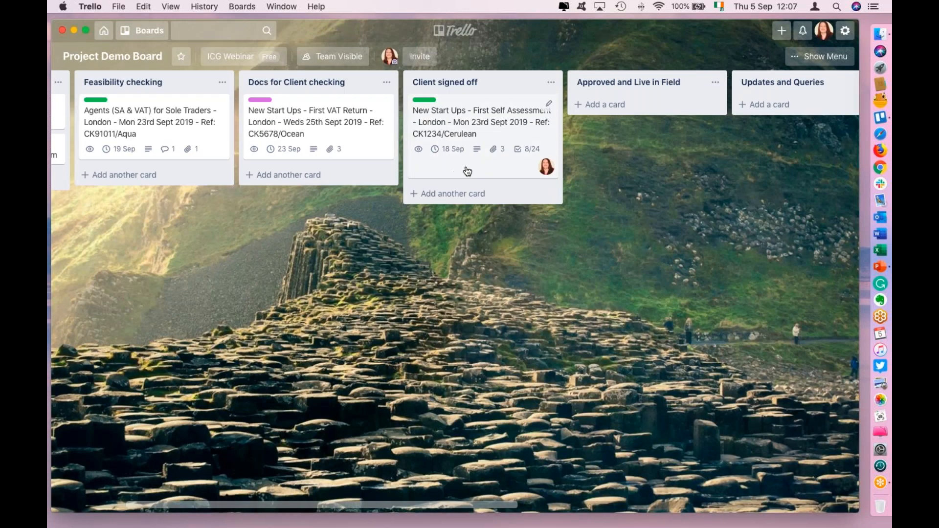
Open the First Self Assessment card in Client signed off and examine its attachments and full checklist
left_click(490, 167)
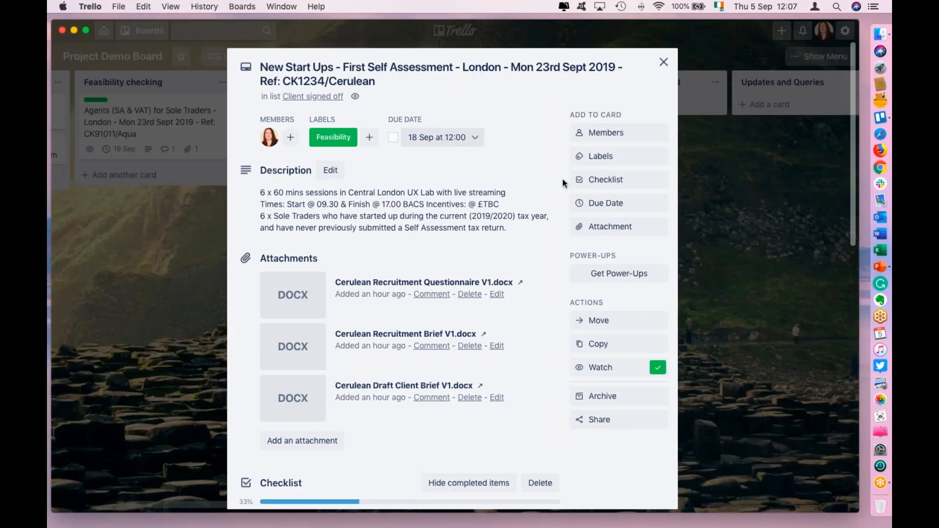
scroll(531, 181, "down", 3)
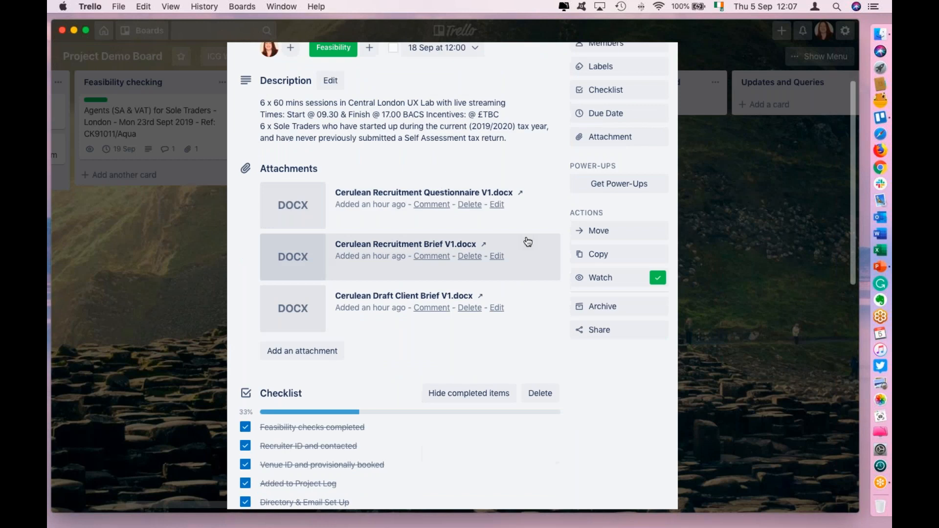
scroll(528, 242, "up", 3)
scroll(528, 242, "down", 5)
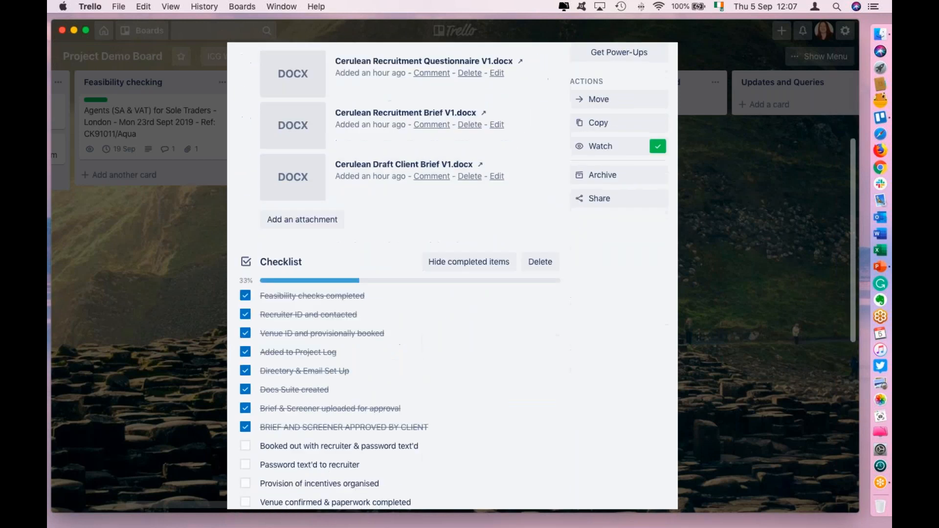
scroll(527, 242, "up", 1)
scroll(526, 236, "down", 2)
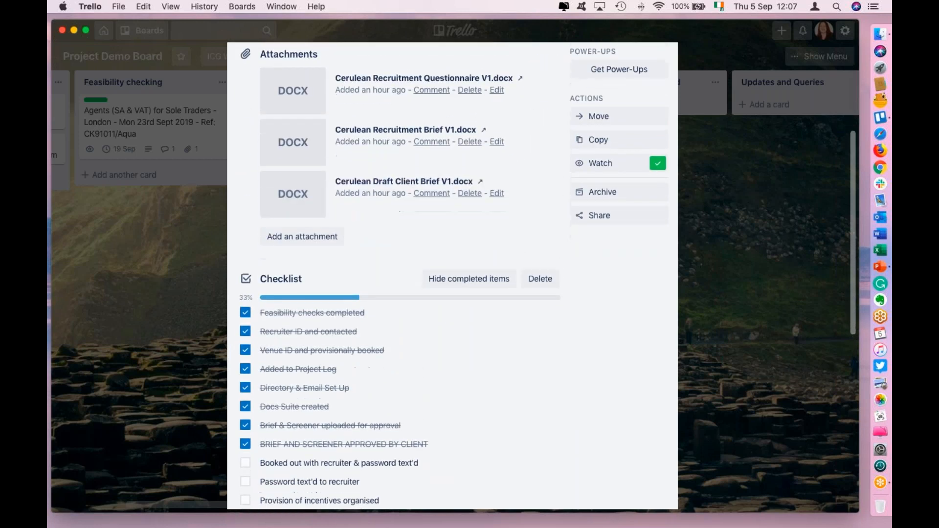
scroll(627, 352, "down", 10)
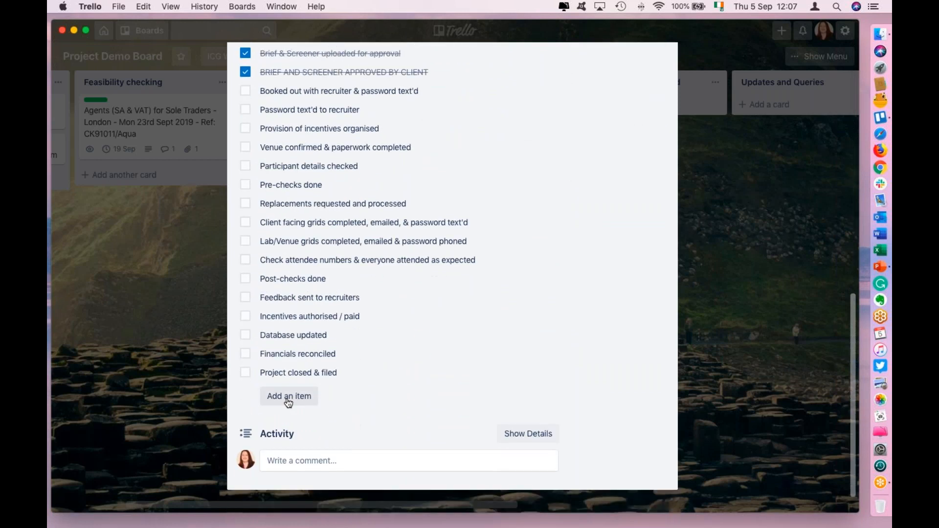
scroll(577, 263, "up", 4)
scroll(577, 268, "up", 3)
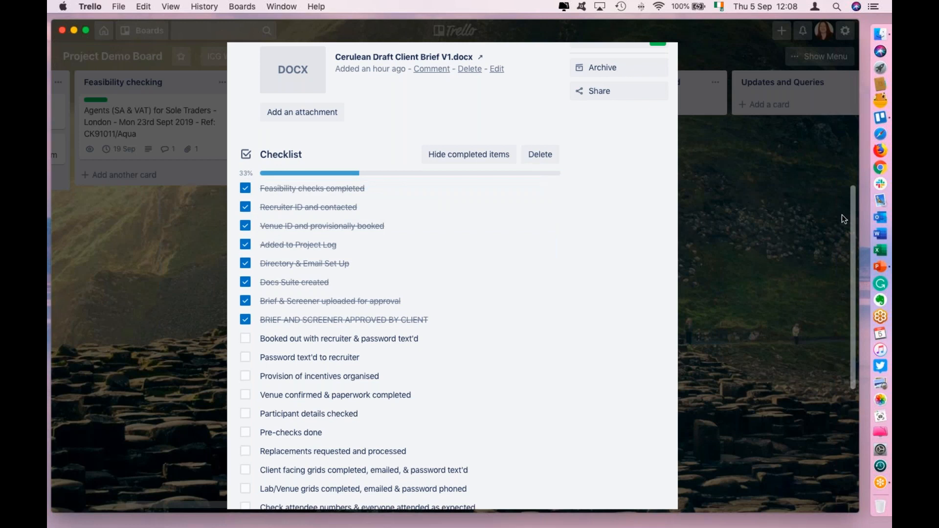
Leave the First Self Assessment card, look at the First VAT Return card in Docs for Client checking, and close it
left_click(826, 220)
left_click(371, 136)
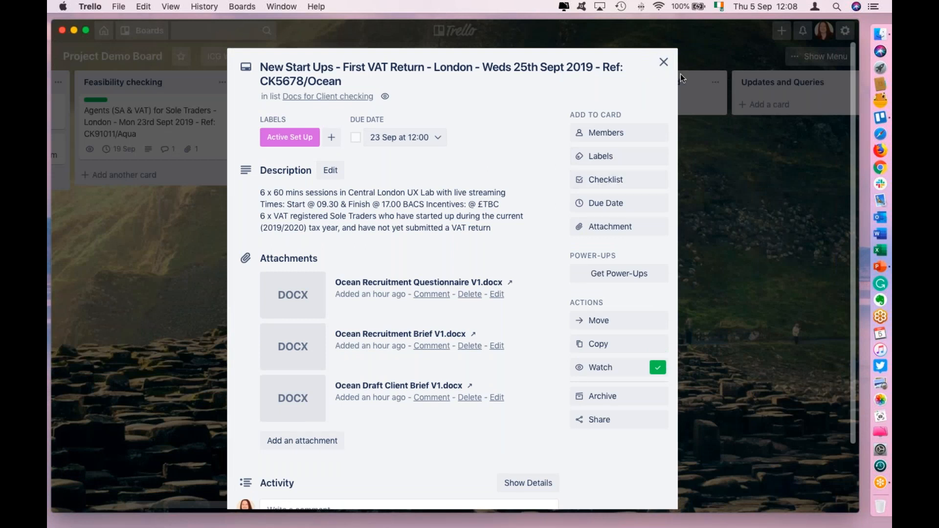
left_click(662, 62)
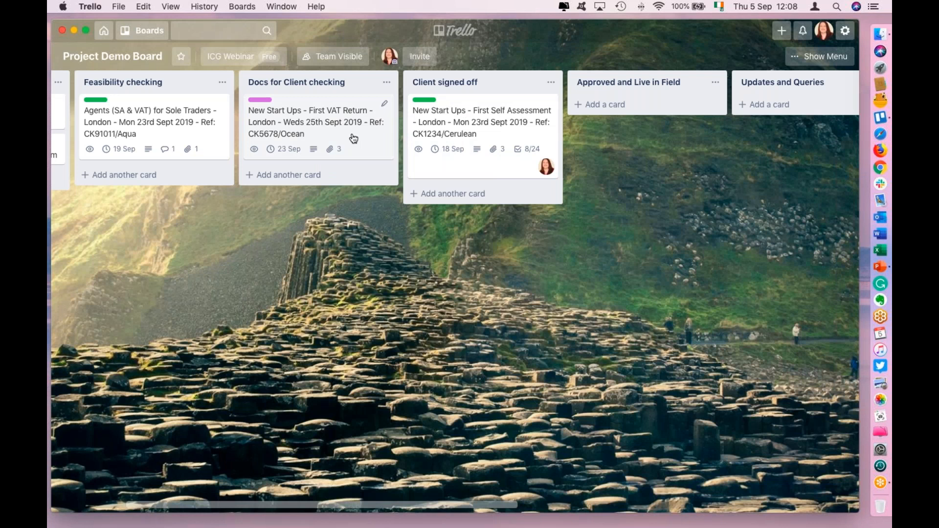
Review the First Self Assessment card's whole checklist in Client signed off, hiding its completed items and showing them again
left_click(532, 141)
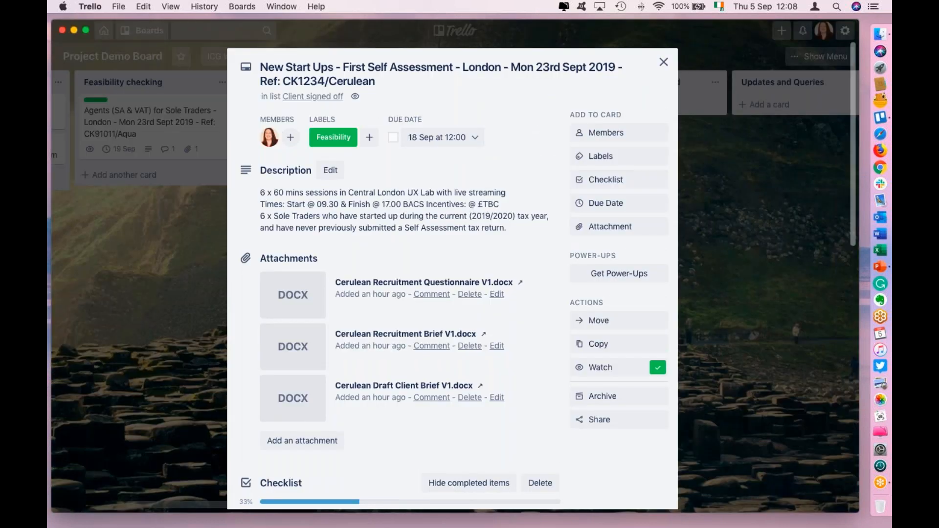
scroll(386, 259, "down", 5)
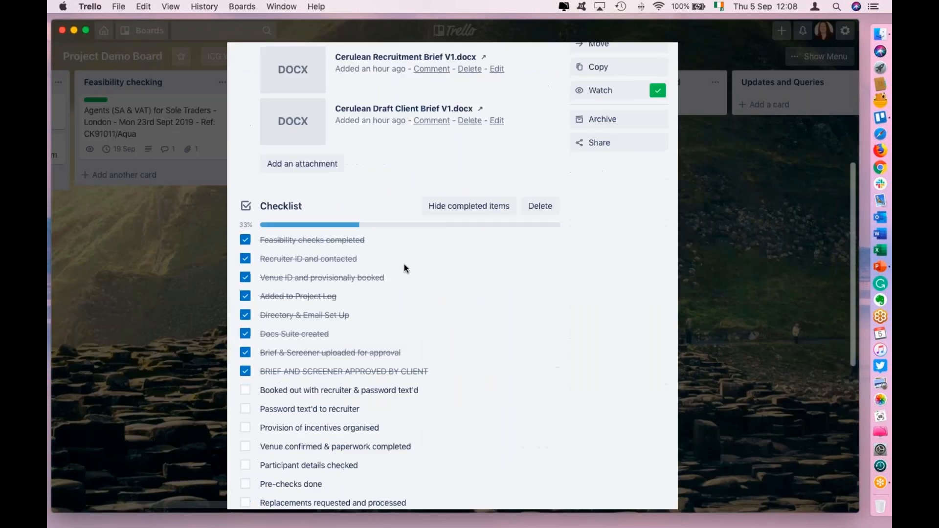
scroll(512, 253, "down", 10)
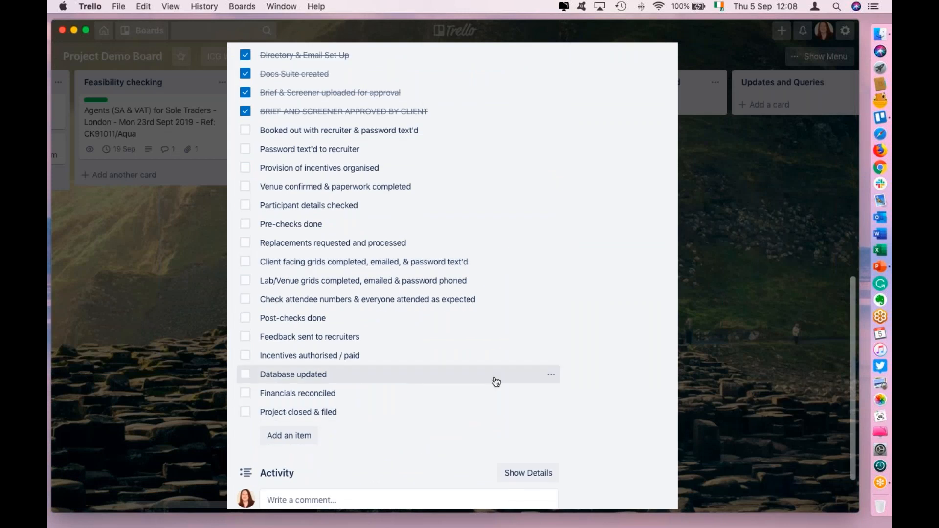
scroll(578, 218, "up", 4)
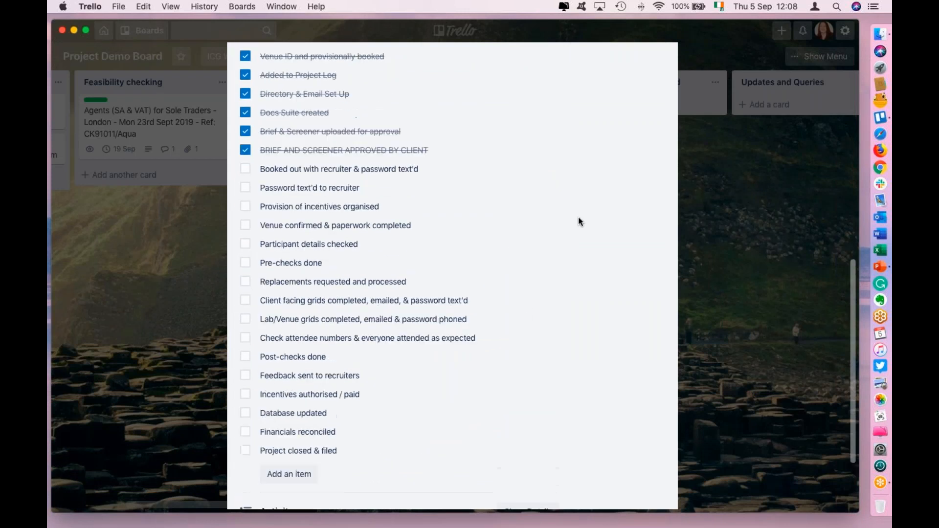
scroll(580, 218, "up", 3)
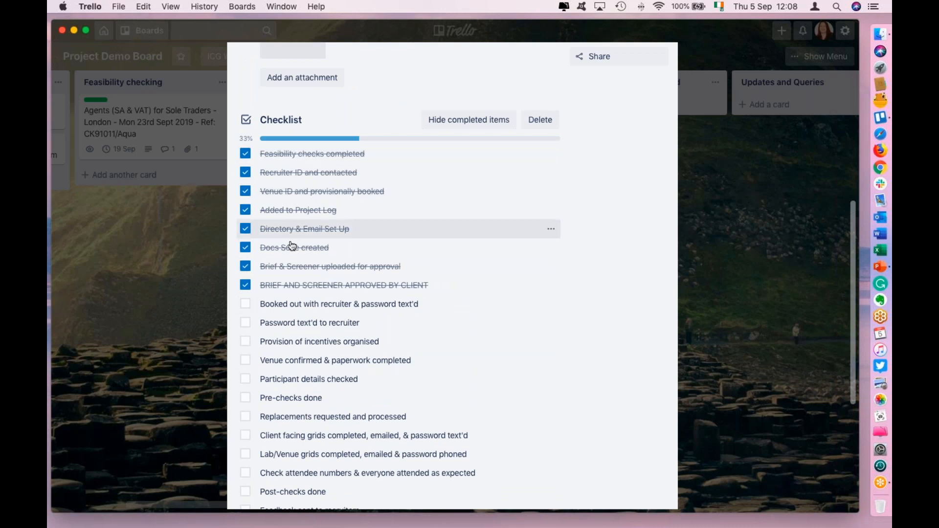
left_click(474, 122)
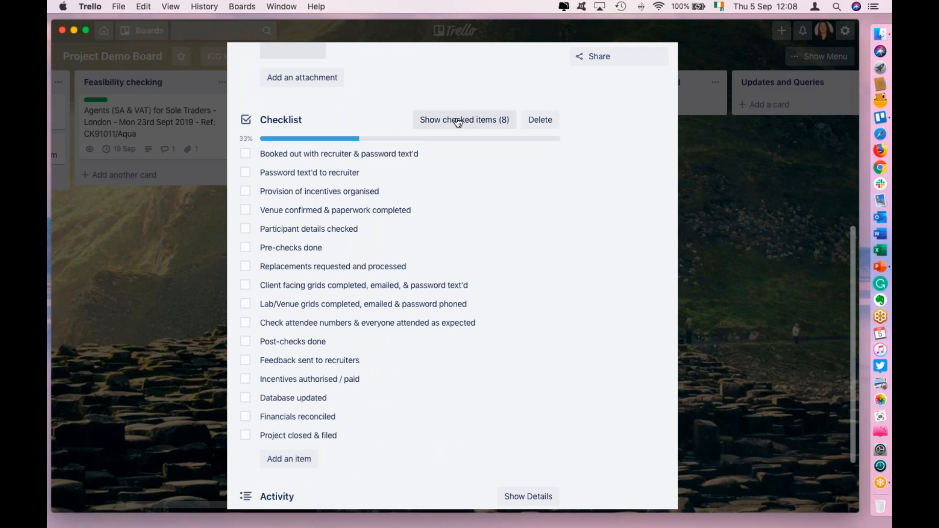
left_click(458, 122)
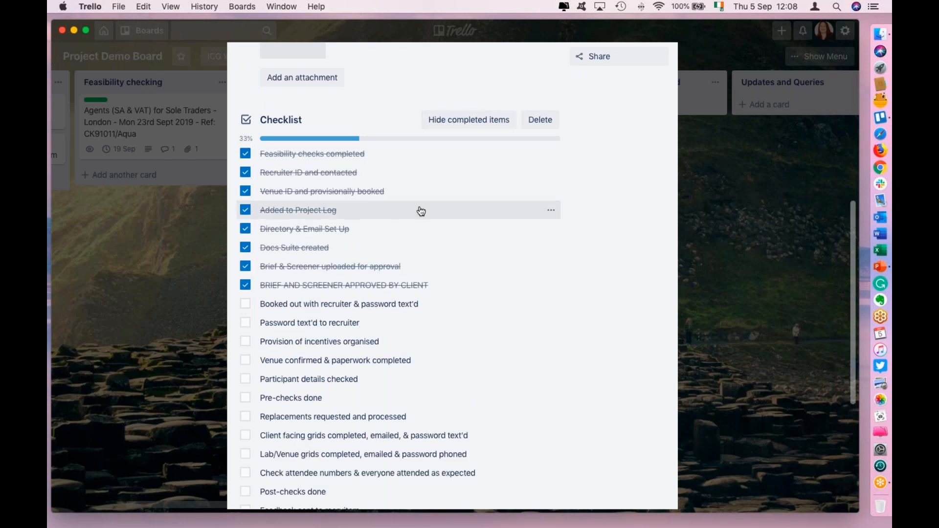
Untick the BRIEF AND SCREENER APPROVED BY CLIENT checklist item, tick it again and close the card
scroll(487, 234, "down", 5)
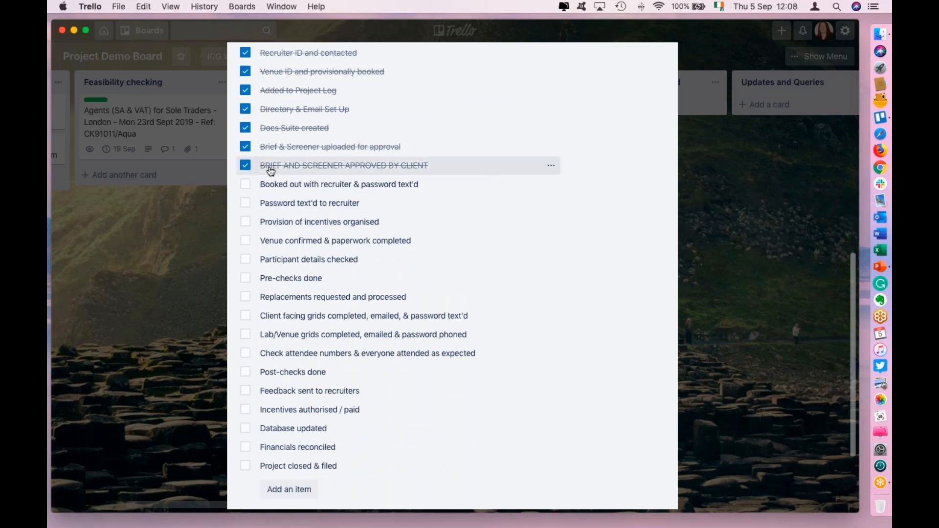
left_click(244, 167)
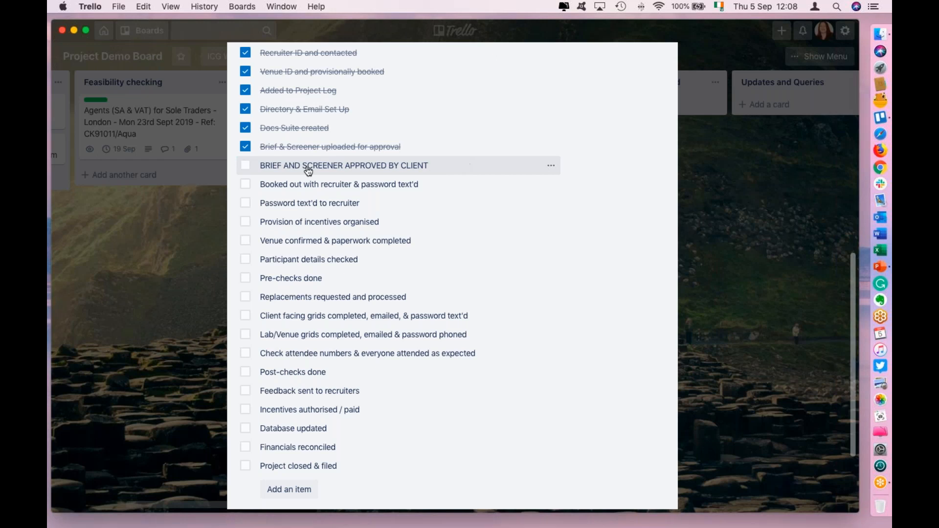
left_click(245, 168)
scroll(571, 277, "down", 3)
scroll(565, 269, "up", 10)
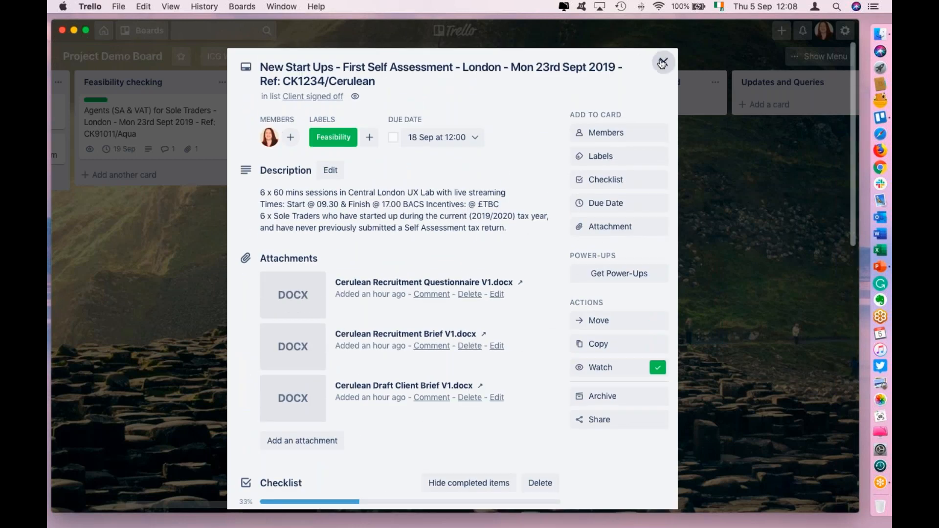
left_click(663, 63)
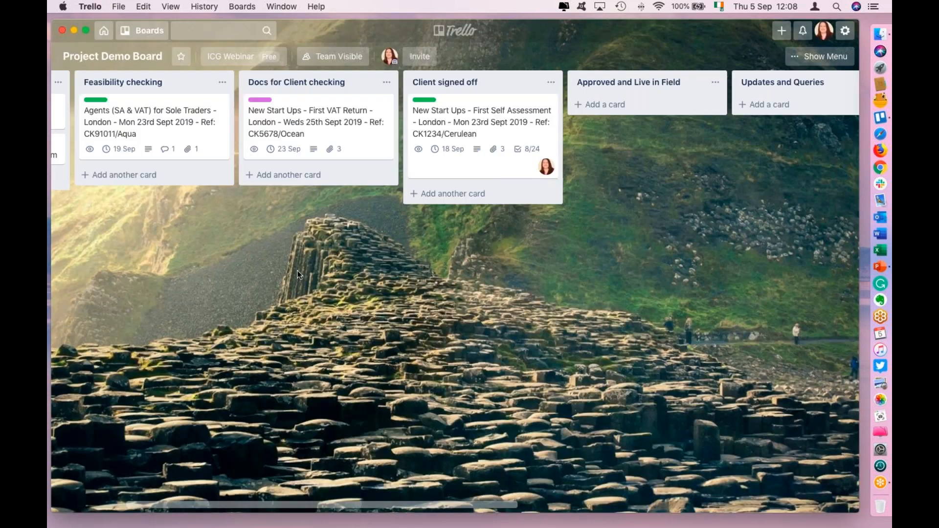
Move the First Self Assessment card to Approved and Live in Field and tick "Booked out with recruiter & password text'd" and "Password text'd to recruiter"
scroll(292, 254, "right", 5)
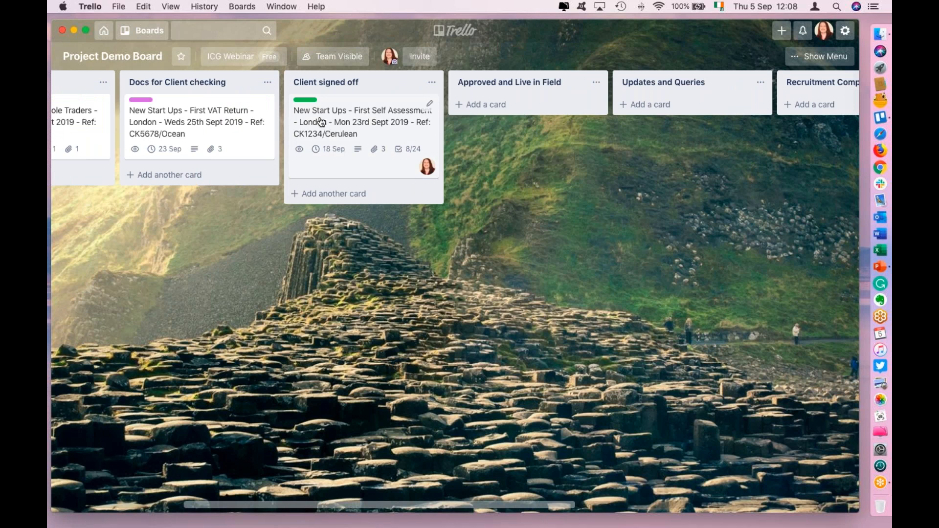
left_click_drag(320, 123, 479, 127)
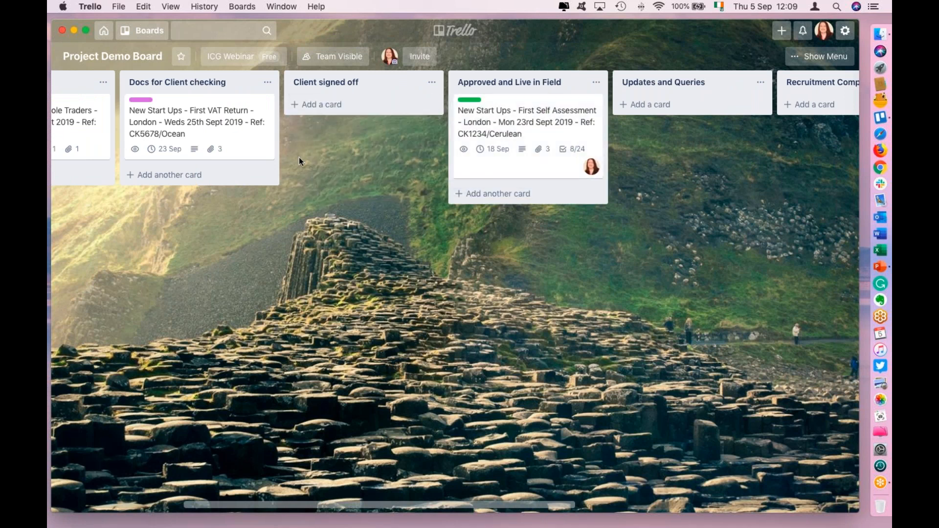
left_click(536, 137)
scroll(391, 347, "down", 10)
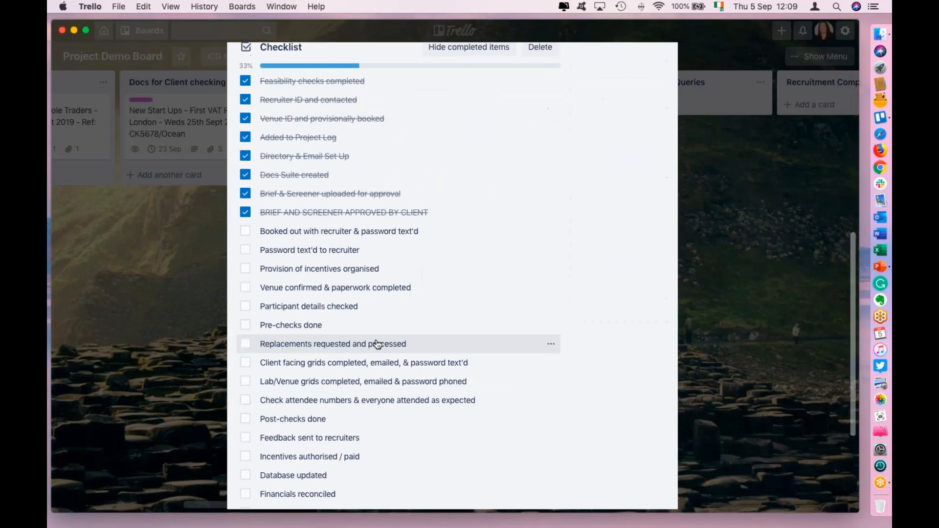
left_click(245, 231)
left_click(245, 250)
scroll(522, 237, "up", 10)
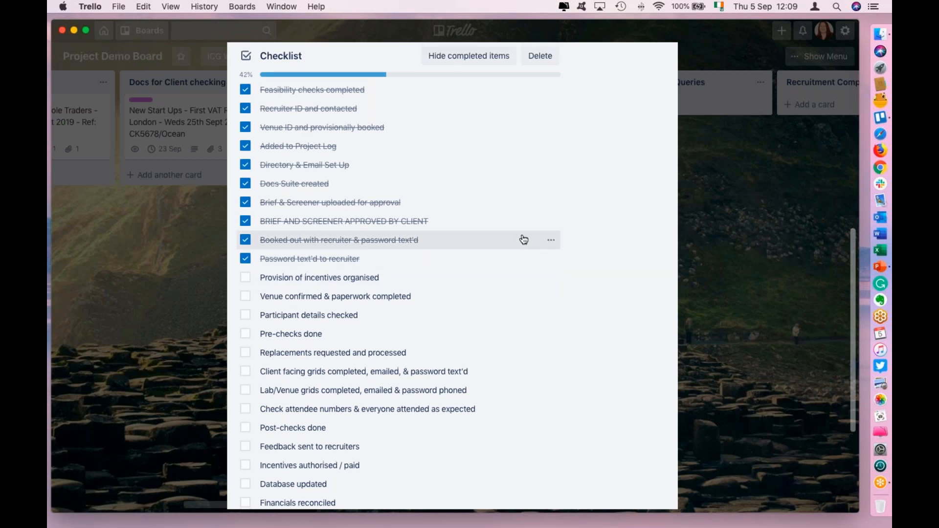
left_click(663, 63)
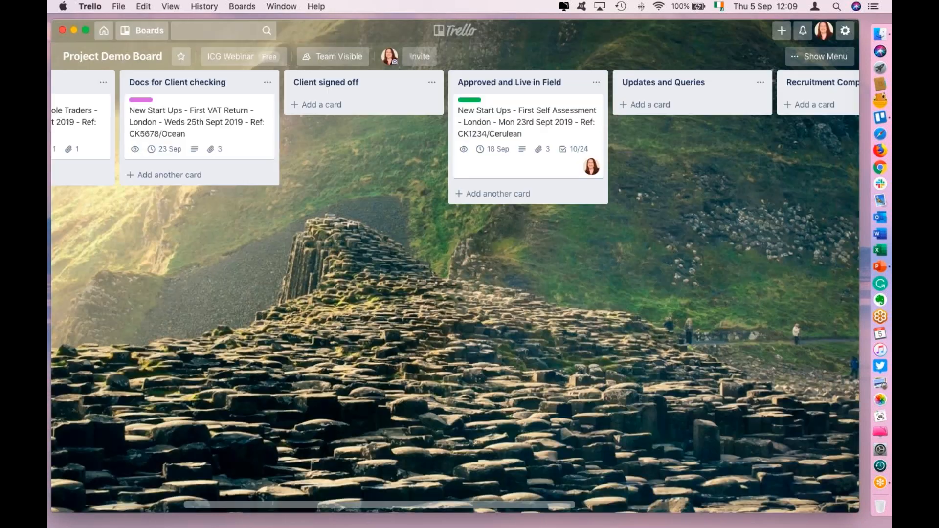
Move the First Self Assessment card through Updates and Queries and Recruitment Completed to Fieldwork Completed / Feedback / Reconciled
scroll(512, 260, "right", 5)
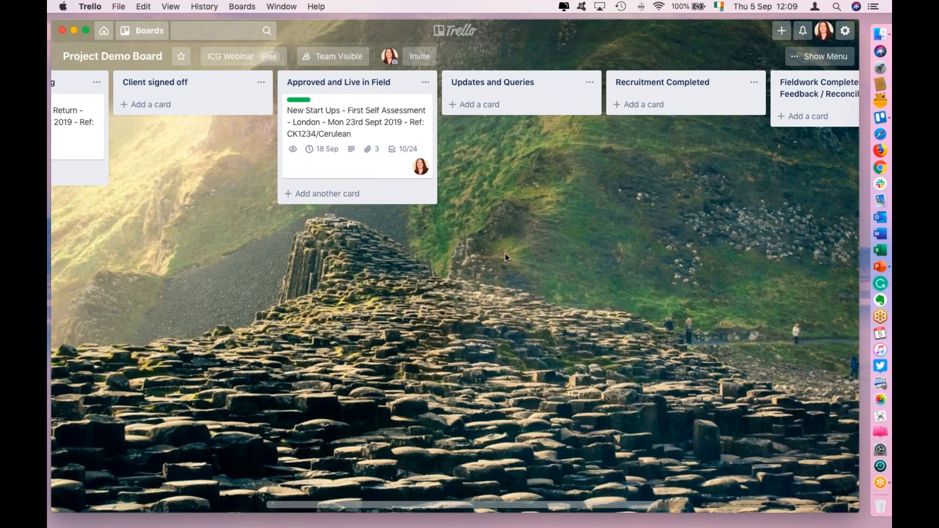
left_click_drag(334, 122, 489, 109)
scroll(455, 245, "right", 4)
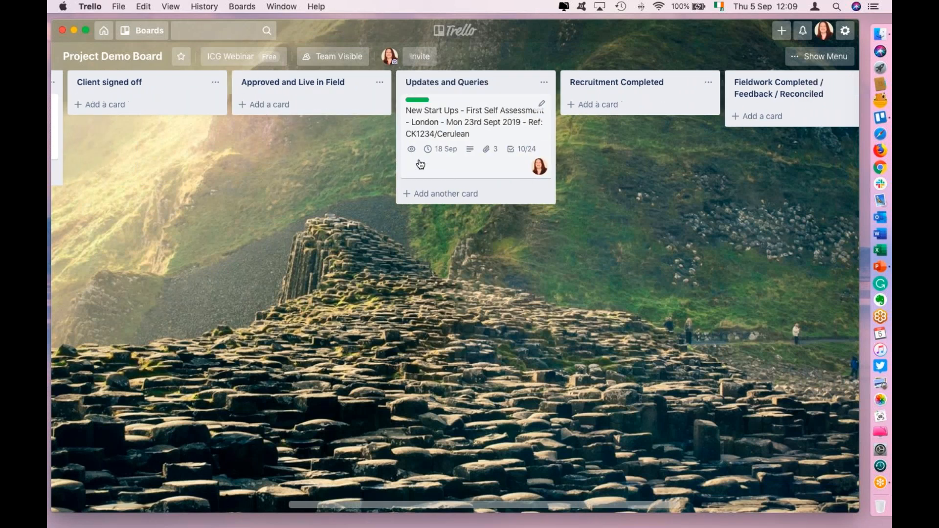
left_click_drag(245, 123, 402, 124)
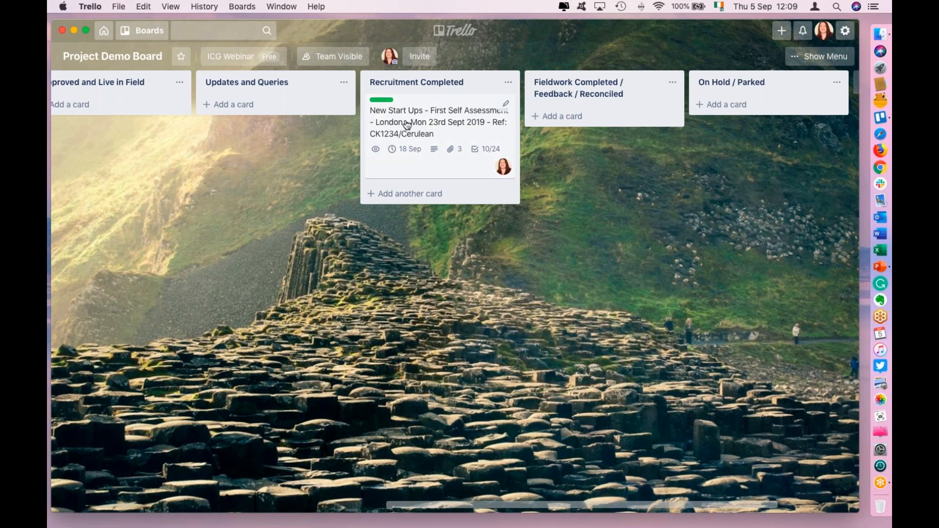
left_click_drag(407, 125, 631, 118)
Replace the First Self Assessment card's Feasibility label with Completed and close the card
left_click(632, 118)
left_click(611, 159)
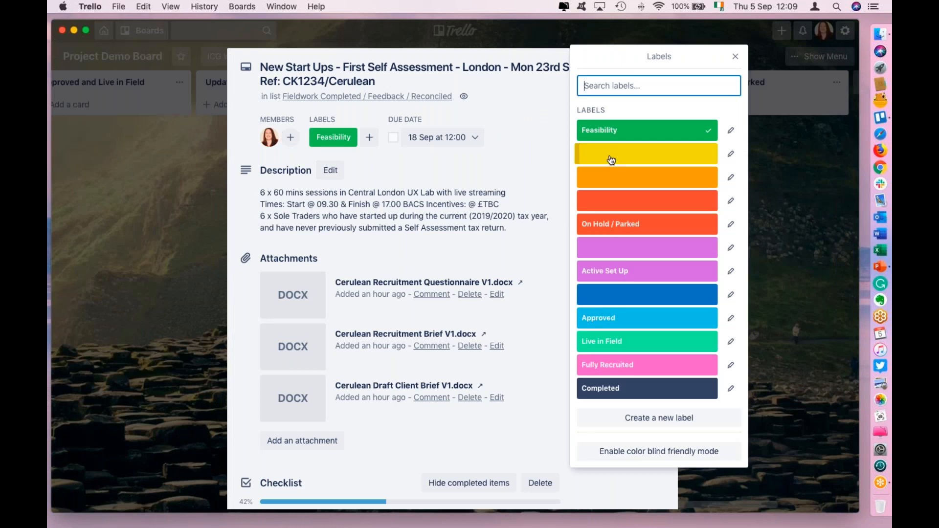
left_click(625, 388)
left_click(663, 123)
left_click(735, 57)
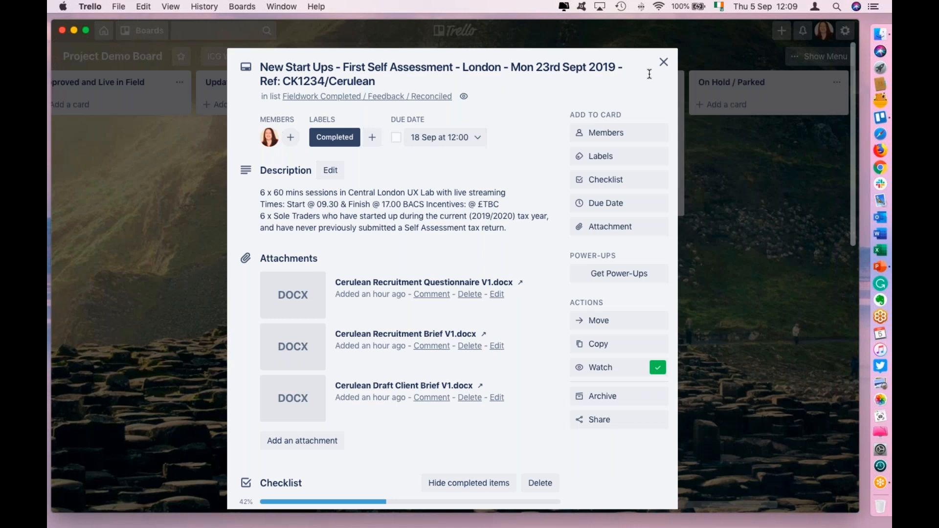
left_click(663, 62)
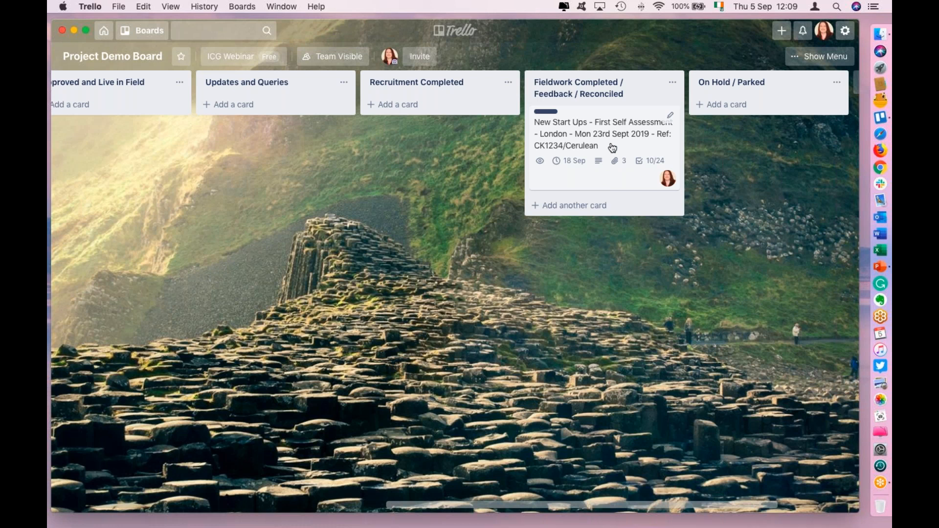
Move the First Self Assessment card back to Client signed off and check its quick-edit options without changing anything
left_click_drag(605, 141, 438, 133)
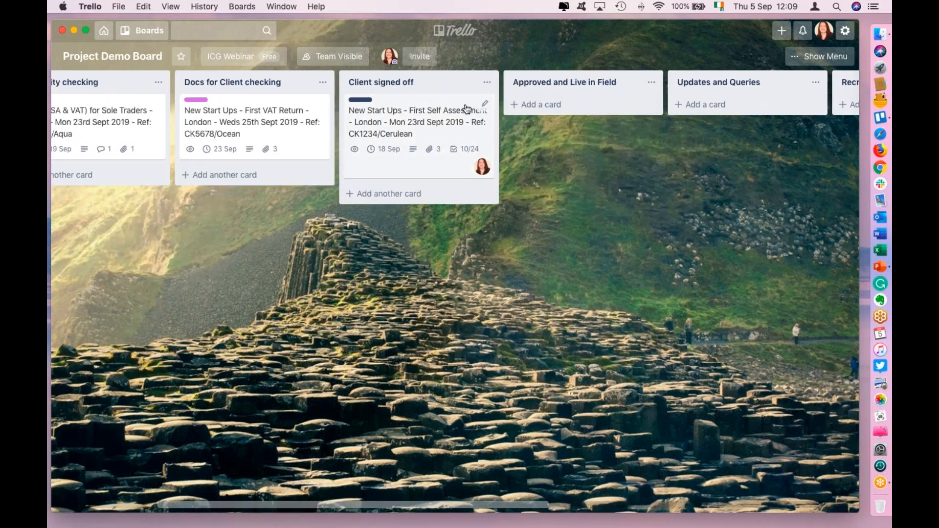
left_click(484, 103)
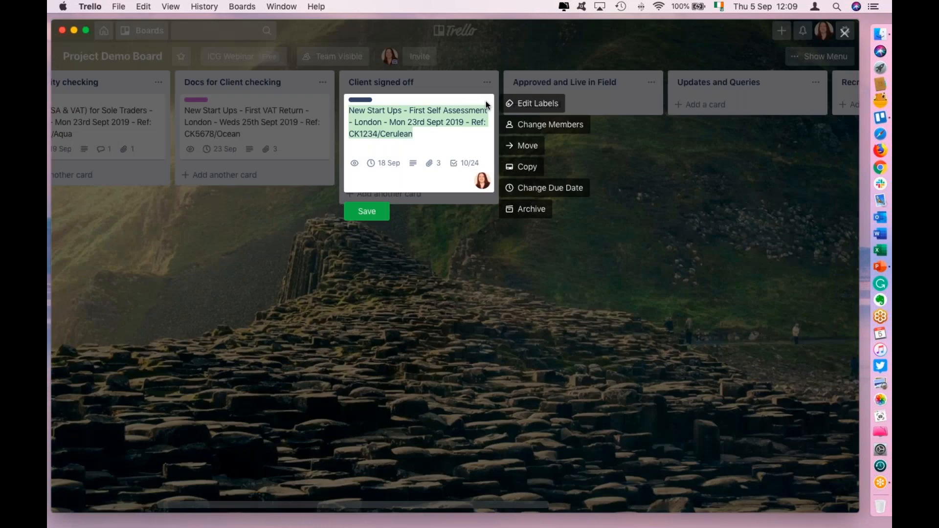
left_click(534, 316)
key("e")
left_click(545, 265)
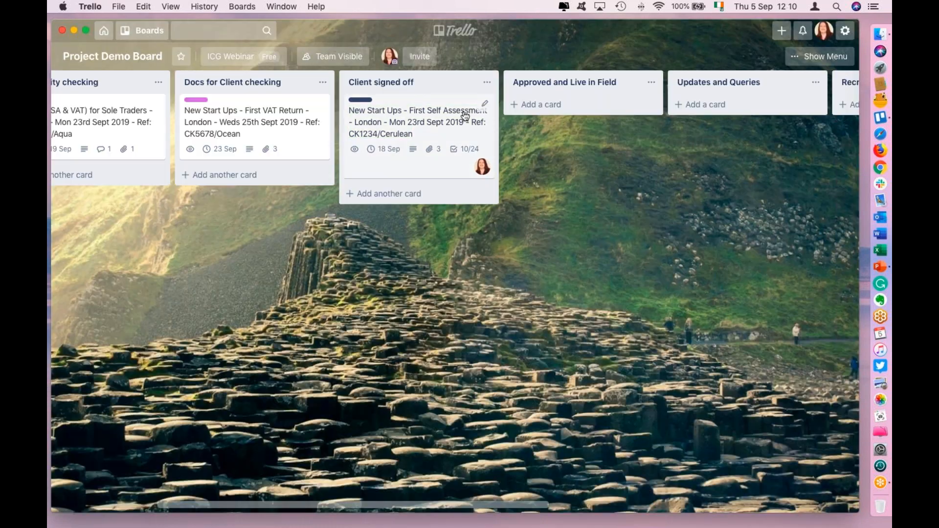
Replace the First Self Assessment card's Completed label with Live in Field and close the card
left_click(413, 104)
left_click(621, 155)
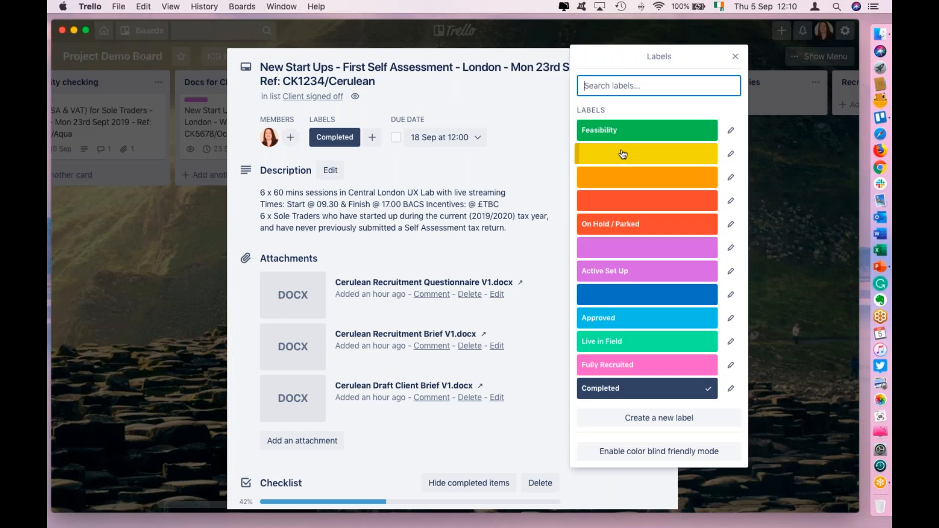
left_click(626, 342)
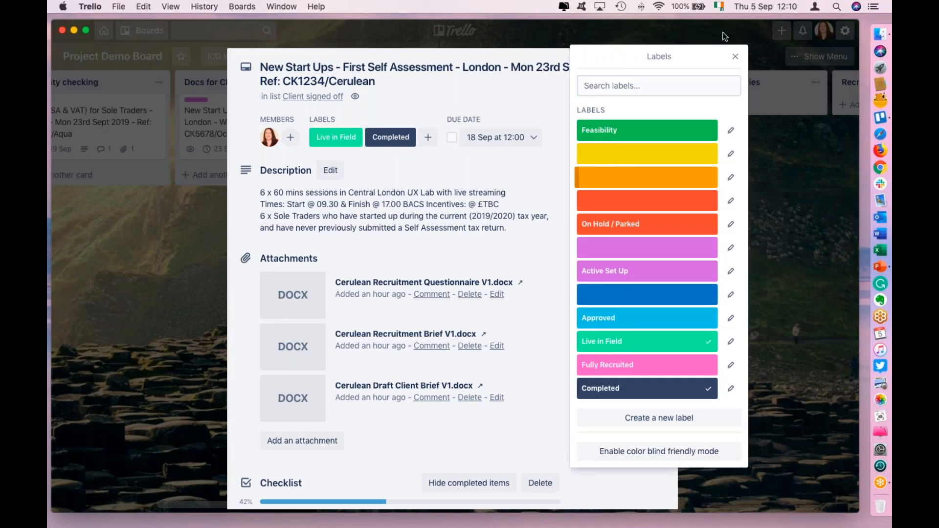
left_click(736, 57)
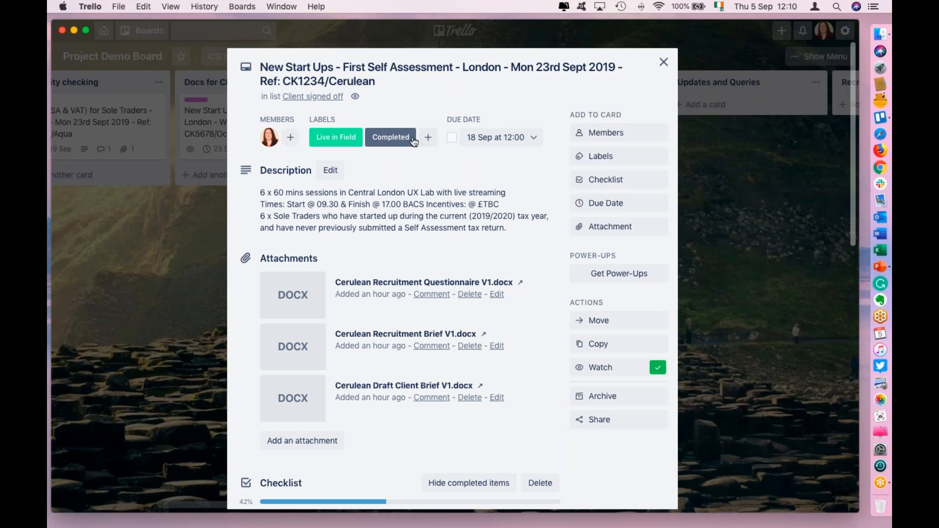
left_click(662, 155)
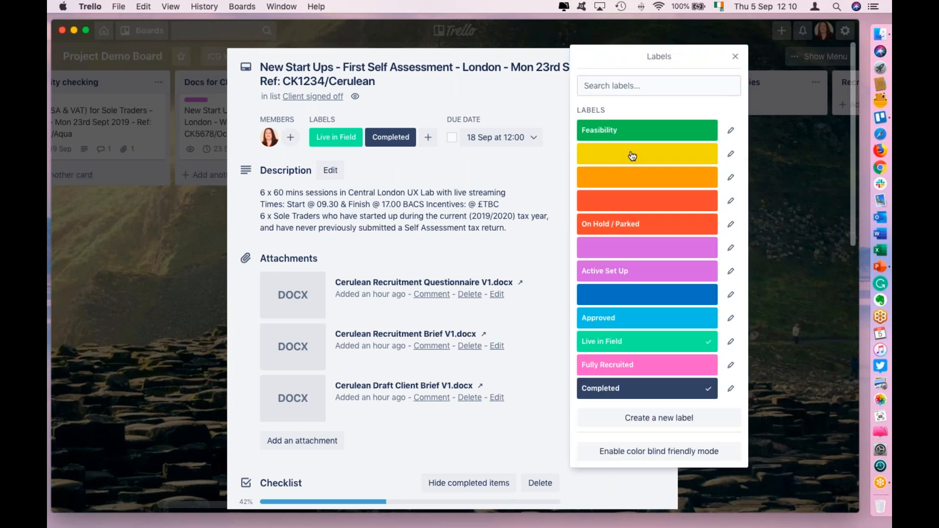
left_click(648, 389)
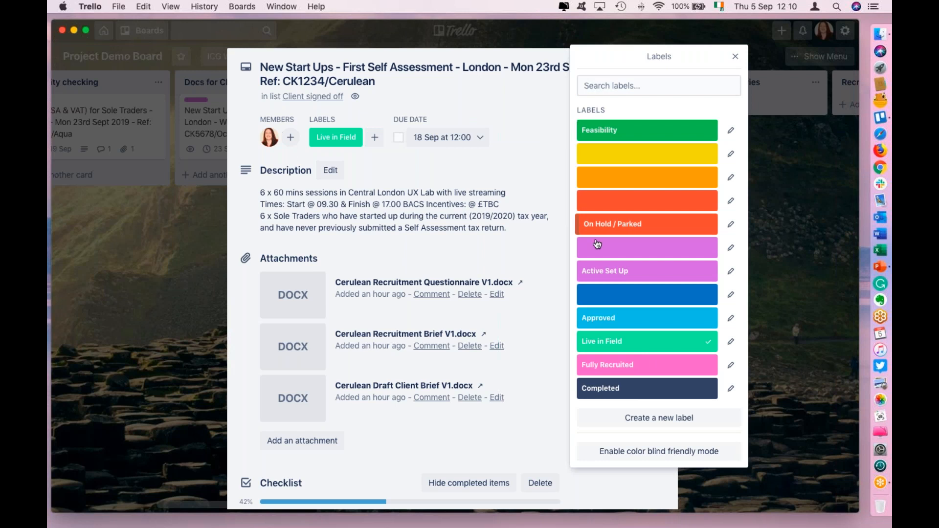
left_click(734, 57)
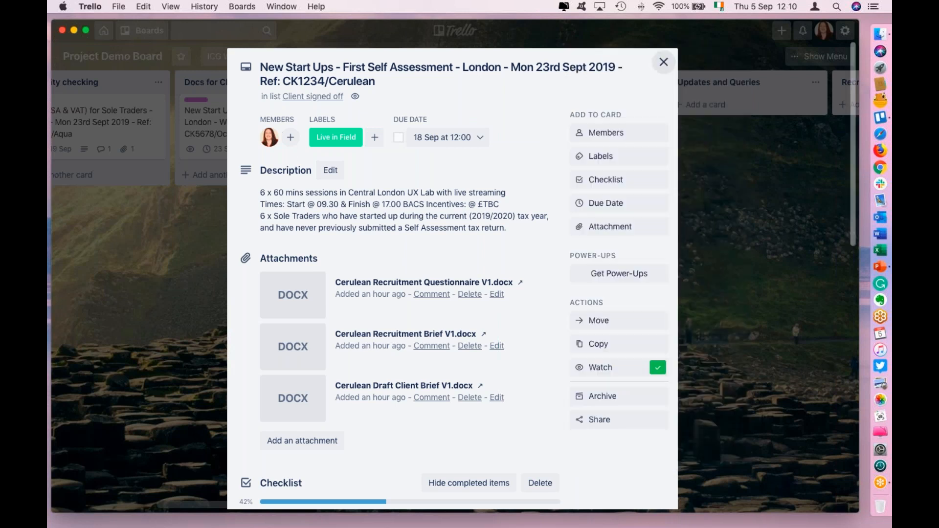
left_click(663, 63)
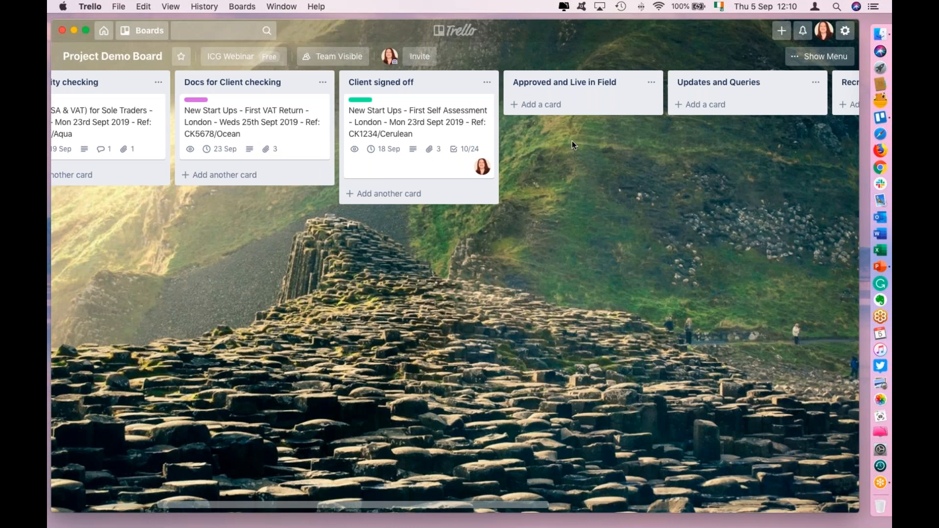
scroll(573, 141, "left", 5)
scroll(567, 140, "right", 8)
scroll(570, 142, "left", 6)
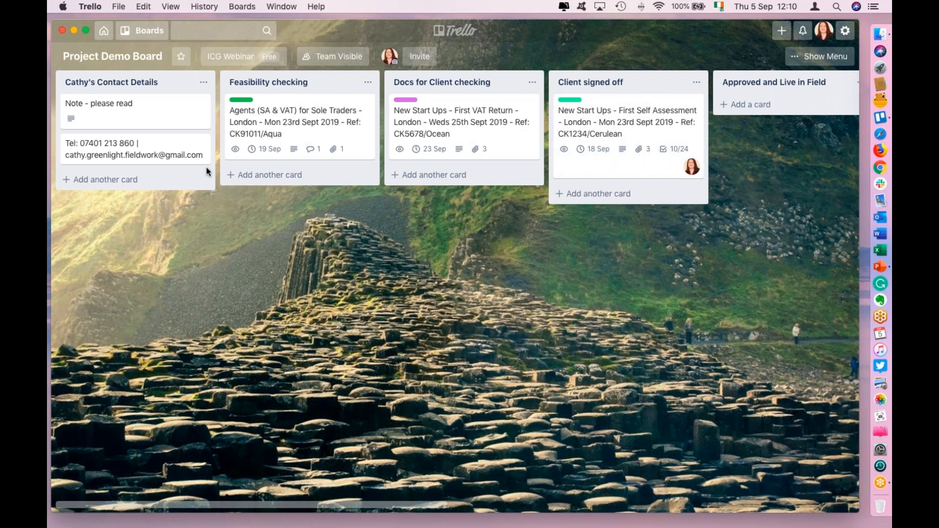
Minimise the Trello window, switch to the Trello PPT for ICG V3 presentation in PowerPoint and start its slide show from slide 20
left_click(74, 30)
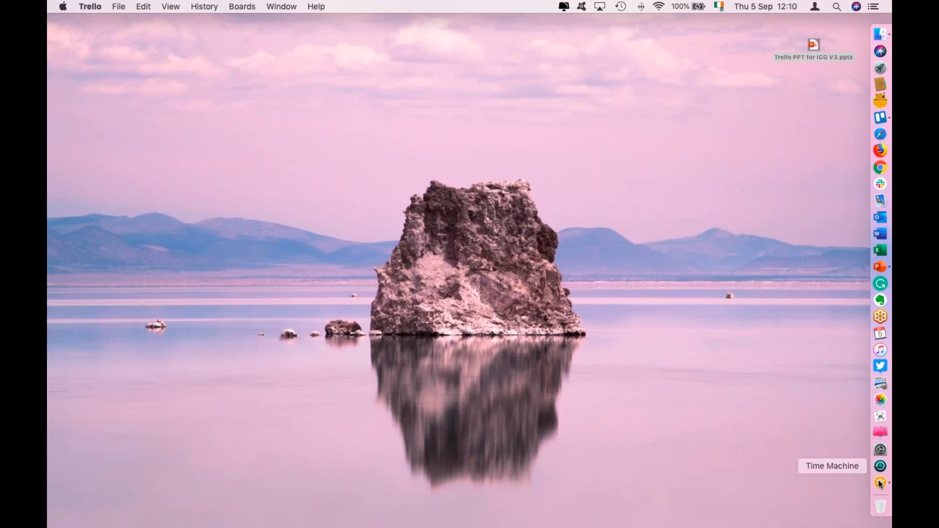
left_click(879, 268)
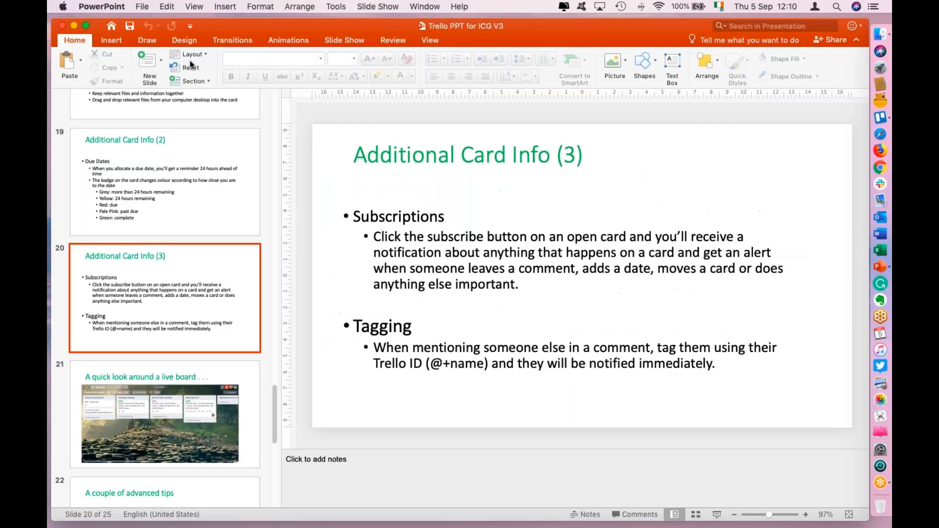
left_click(717, 514)
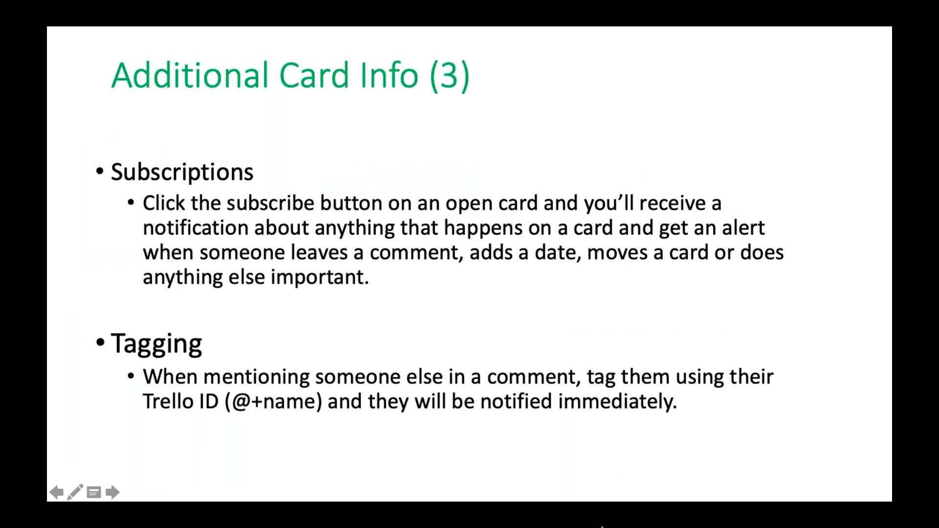
Advance the slide show past the live board slide to the "A couple of advanced tips" slide
key("Left")
key("Right")
key("Right")
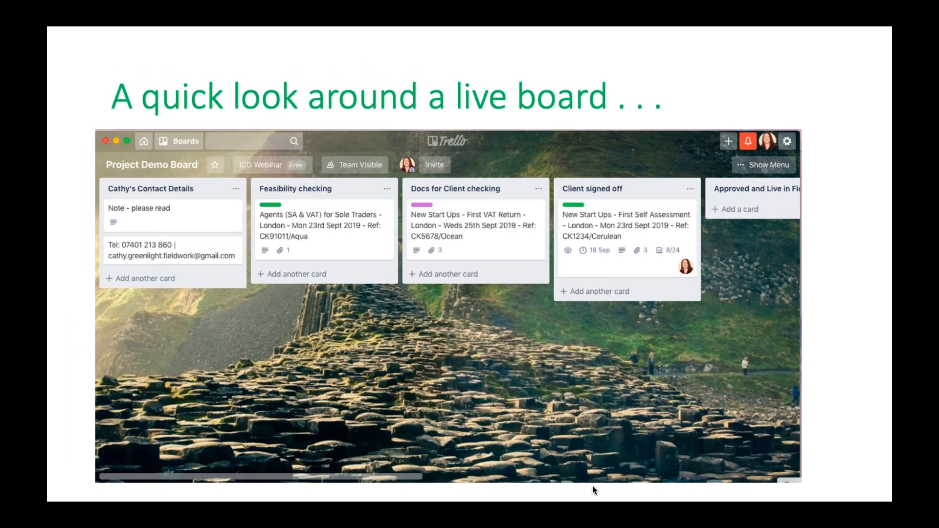
key("Right")
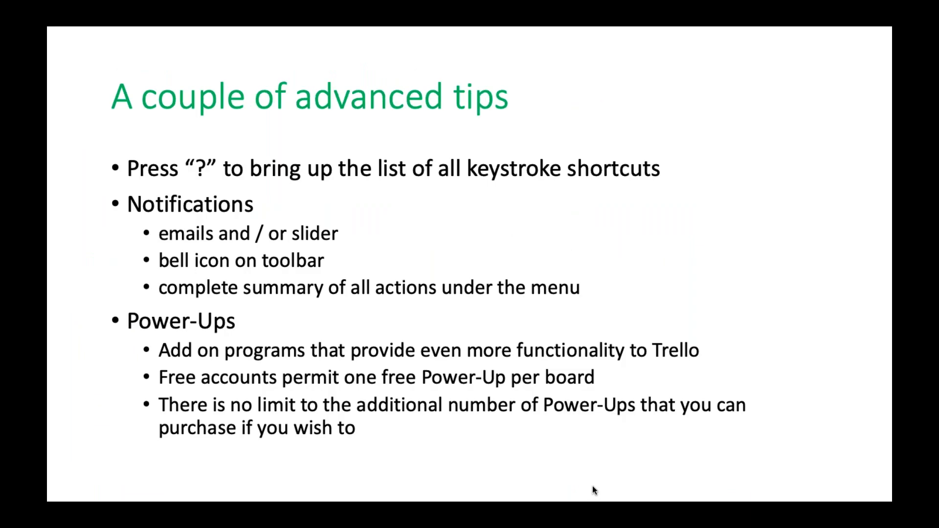